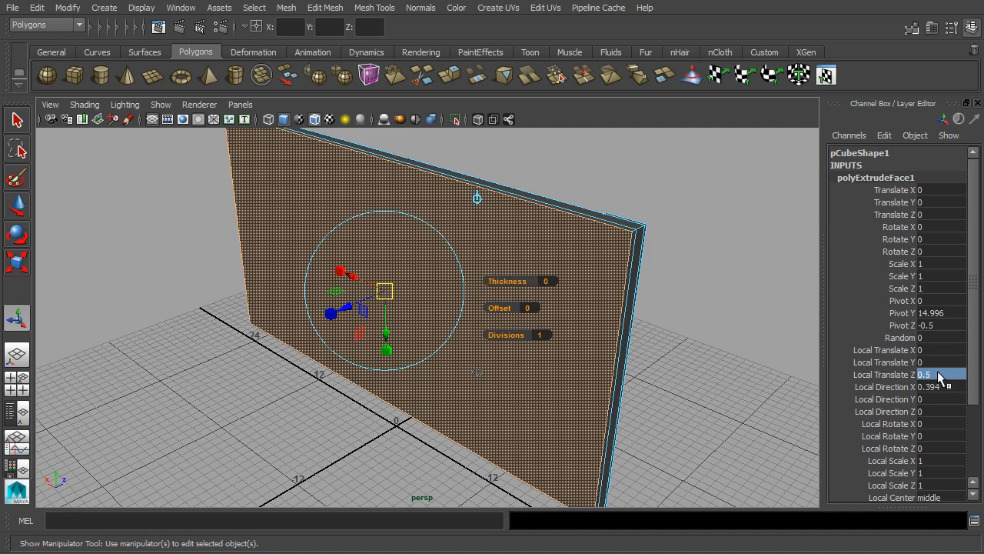
Orbit to check the wall thickened by 0.5, then switch to the four-view layout.
left_click_drag(707, 282, 685, 268, "alt")
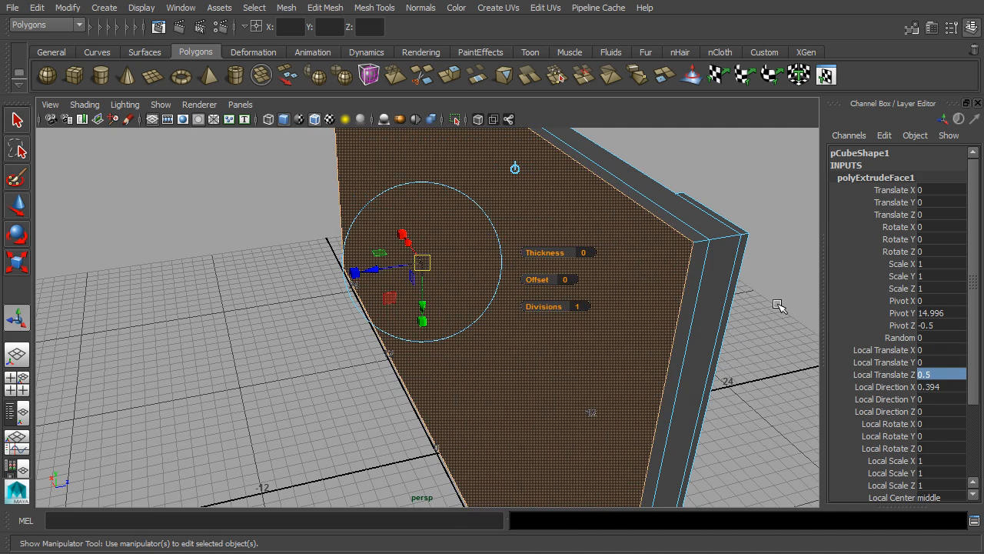
key("space")
Frame the wall's top profile, lower-left corner and left end in the side, front and top views.
scroll(660, 416, "up", 4)
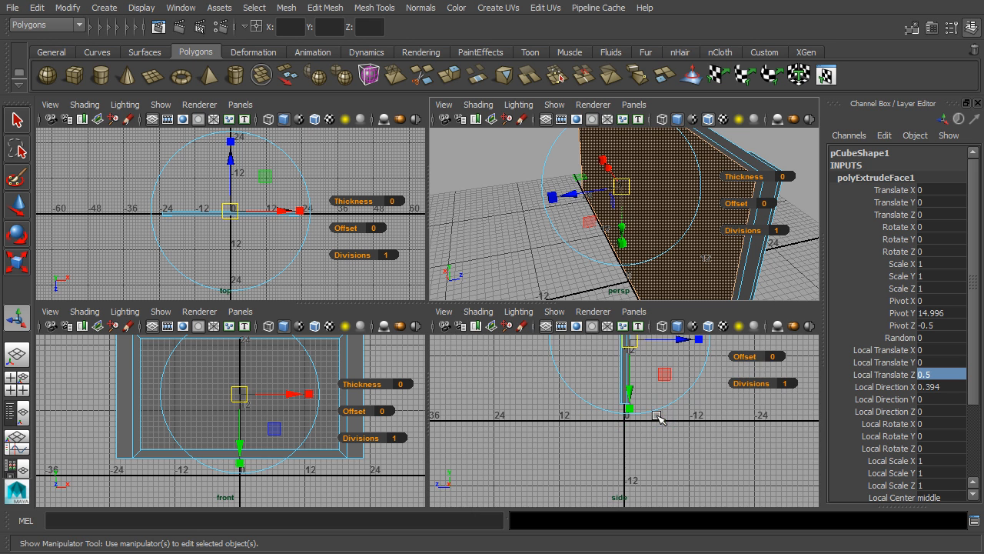
middle_click_drag(671, 374, 643, 503, "alt")
scroll(646, 420, "up", 5)
middle_click_drag(646, 420, 723, 441, "alt")
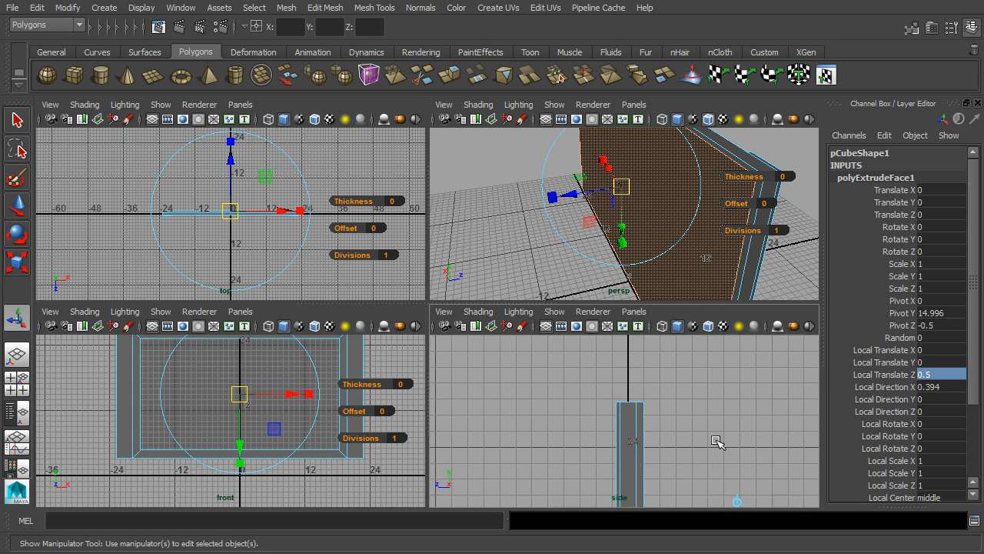
scroll(717, 441, "up", 5)
middle_click_drag(211, 443, 292, 436, "alt")
scroll(316, 416, "up", 6)
scroll(299, 415, "up", 4)
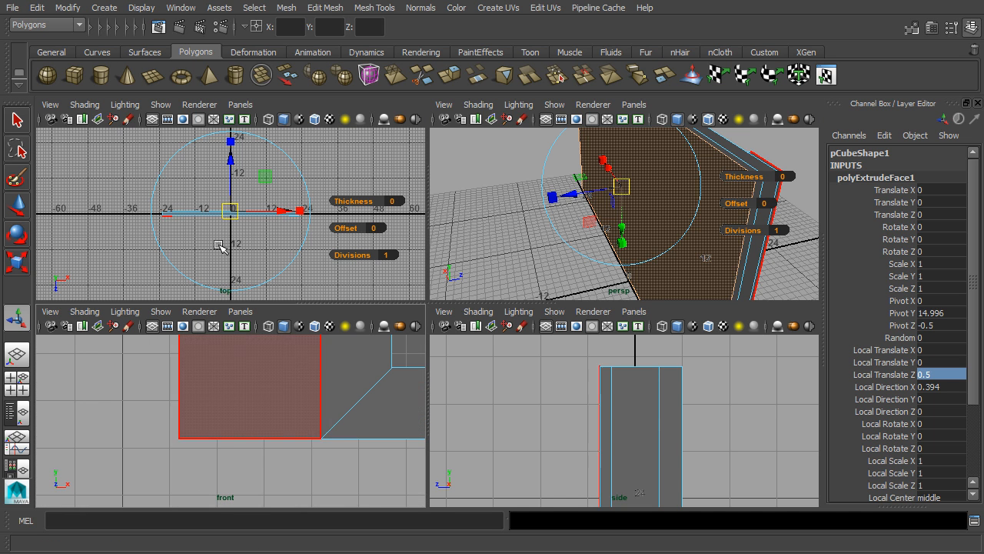
scroll(186, 221, "up", 10)
middle_click_drag(169, 213, 525, 227, "alt")
scroll(268, 202, "up", 5)
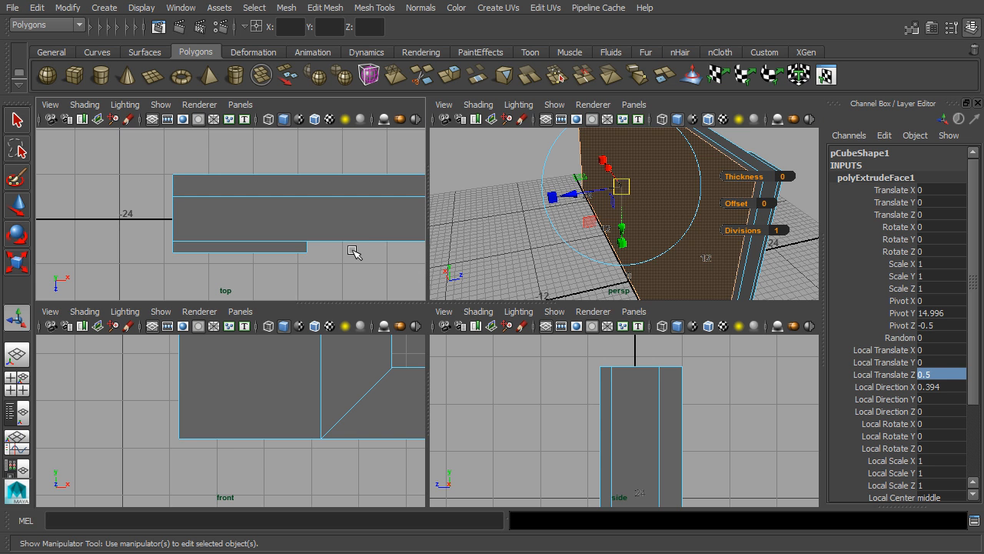
Switch the top and front views to wireframe and orbit the perspective view closer to the wall.
key("4")
key("4")
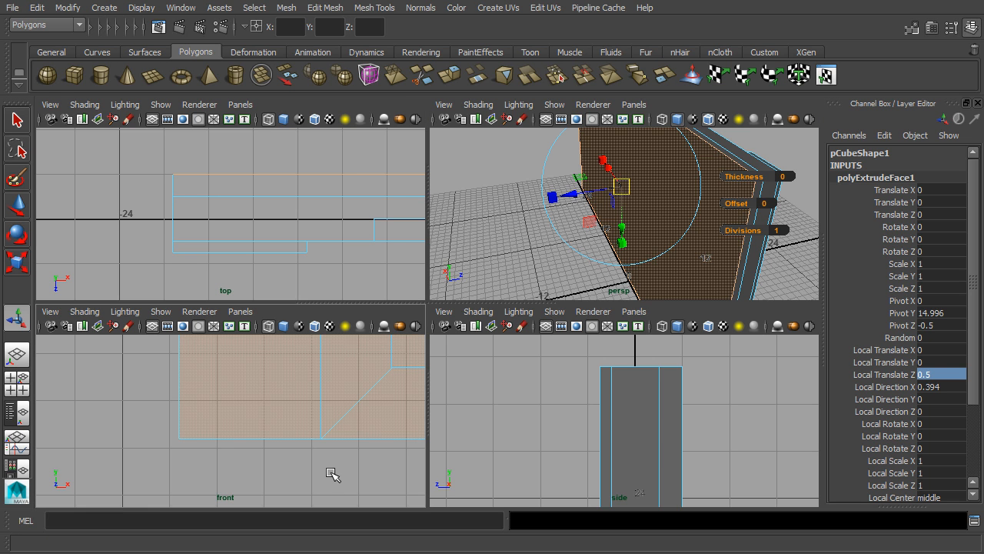
key("4")
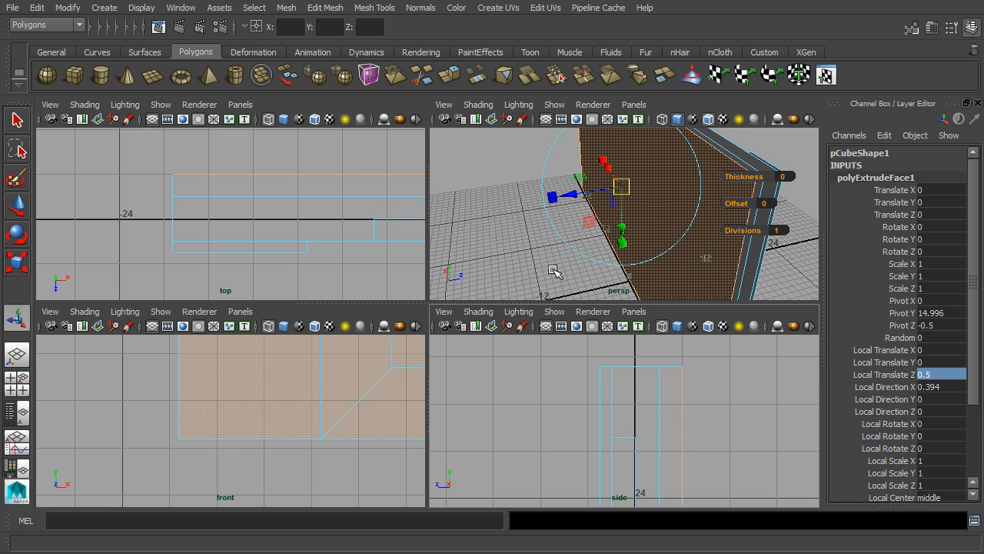
left_click_drag(533, 244, 581, 232, "alt")
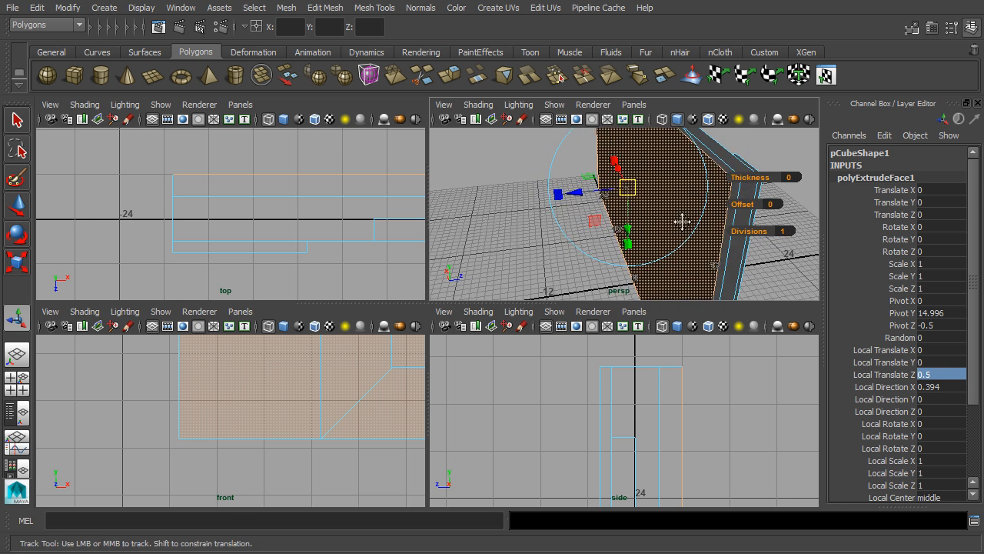
right_click_drag(687, 223, 617, 219, "alt")
left_click_drag(618, 218, 811, 343, "alt")
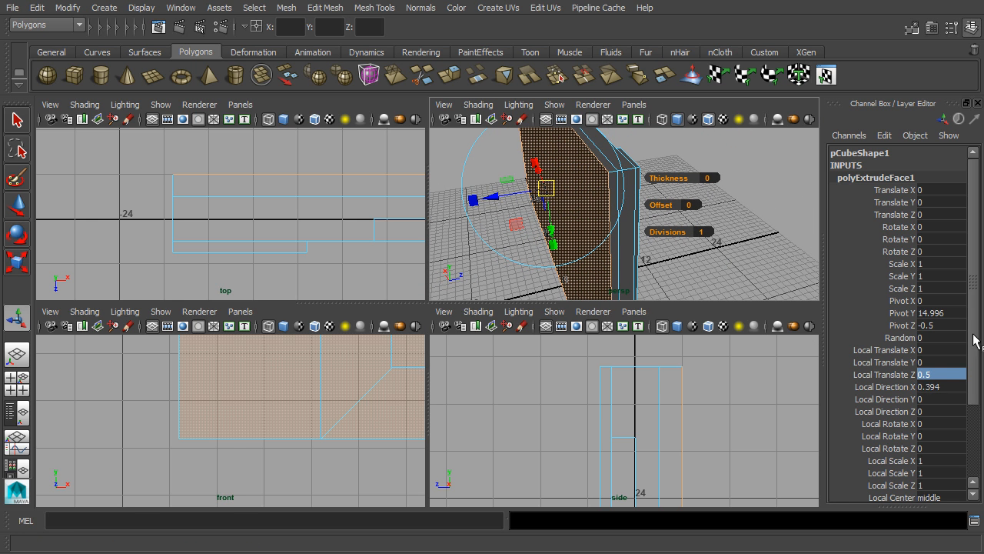
scroll(971, 347, "down", 3)
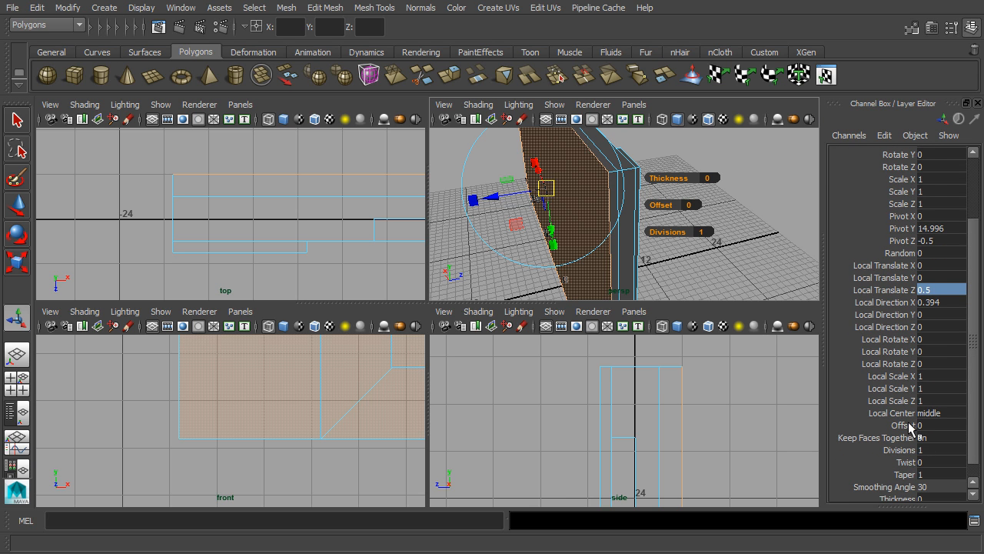
Set polyExtrudeFace1 Offset to 1 to inset the front face, recentring the views afterwards.
double_click(931, 424)
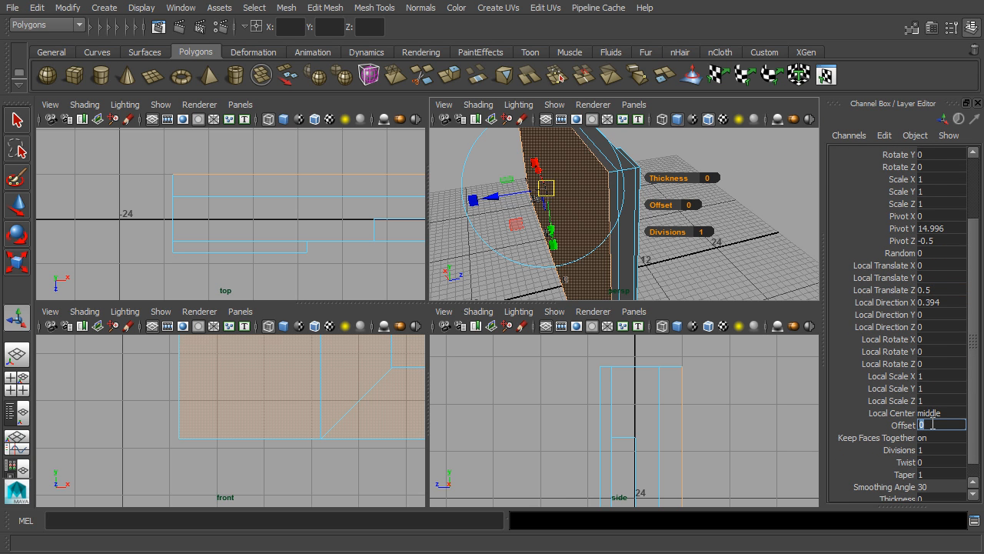
key("Return")
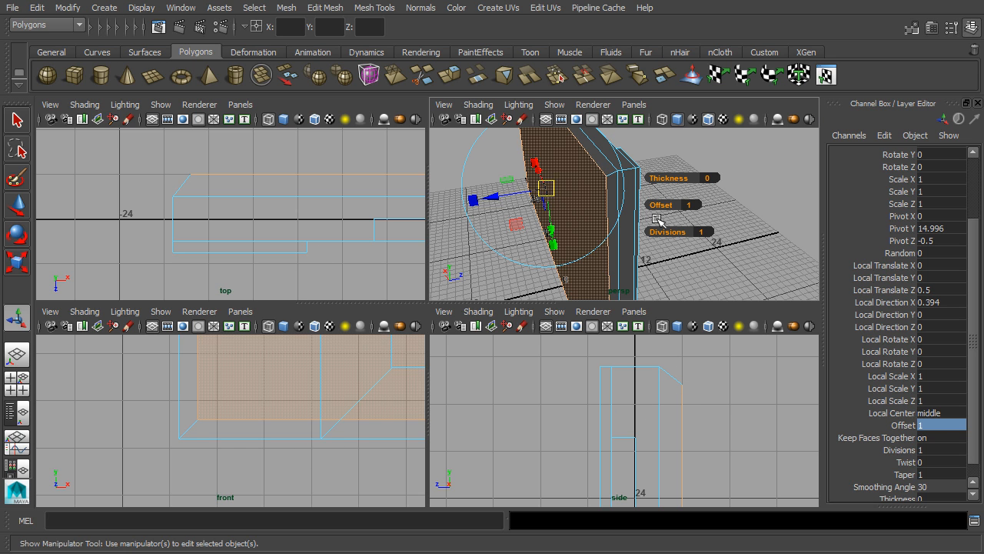
middle_click_drag(656, 192, 675, 184, "alt")
middle_click_drag(272, 213, 236, 213, "alt")
middle_click_drag(264, 415, 166, 414, "alt")
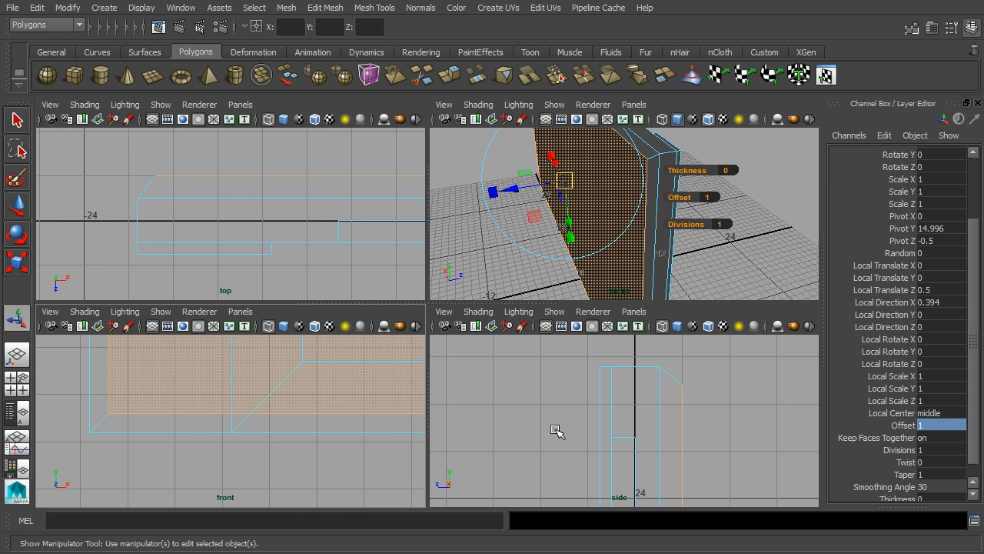
left_click_drag(640, 223, 731, 222, "alt")
key("t")
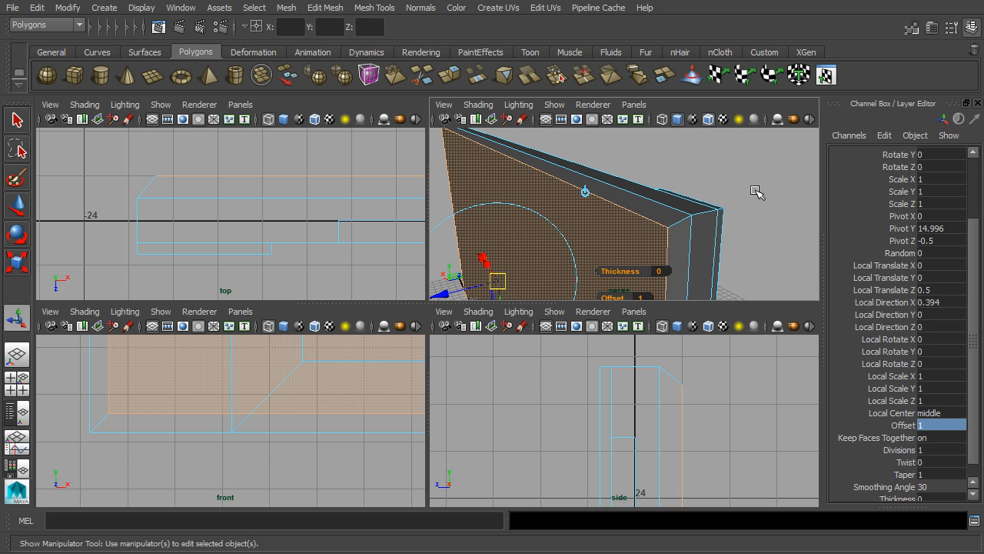
Extrude the wall's front face again and push it out with Local Translate Z 0.5.
left_click(600, 248)
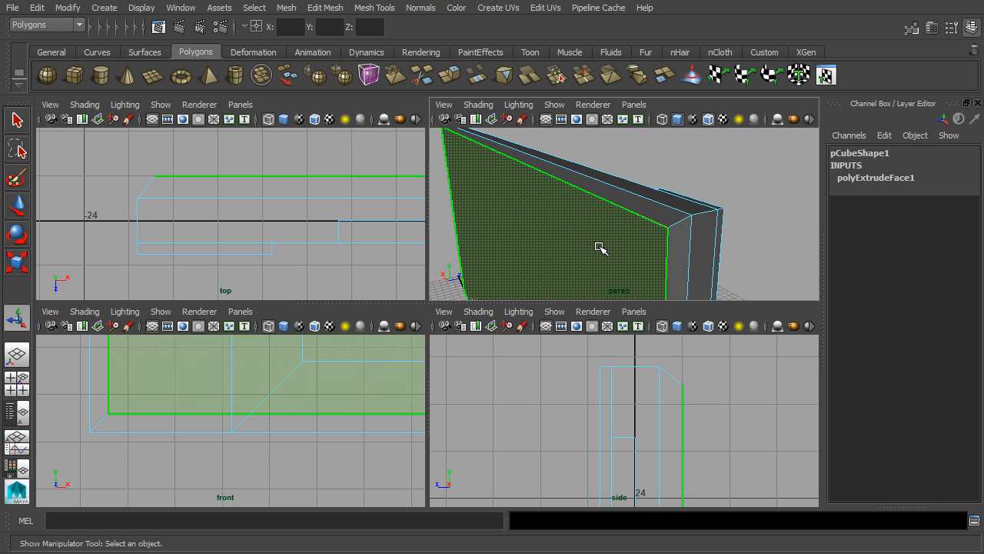
key("ctrl+e")
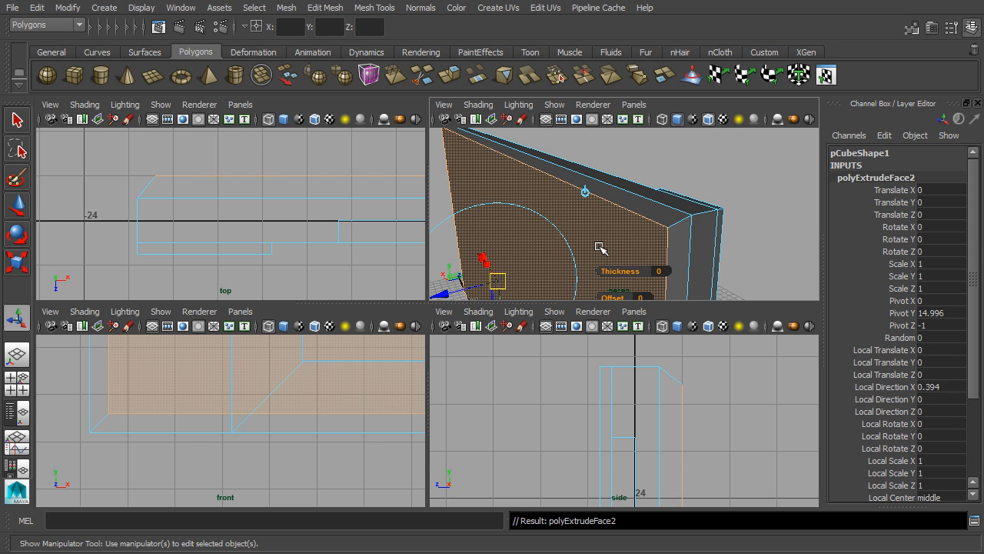
left_click(931, 374)
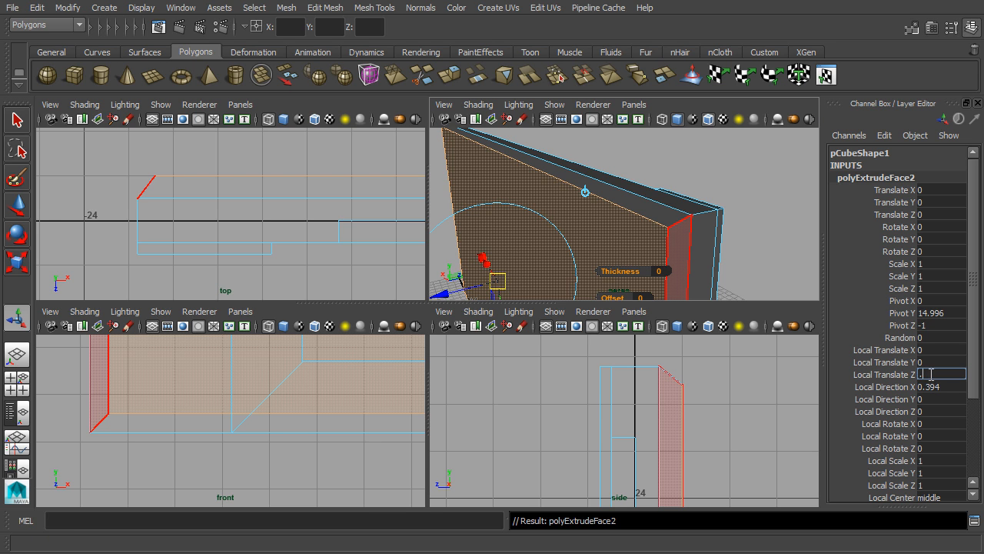
key("Return")
middle_click_drag(757, 411, 690, 409, "alt")
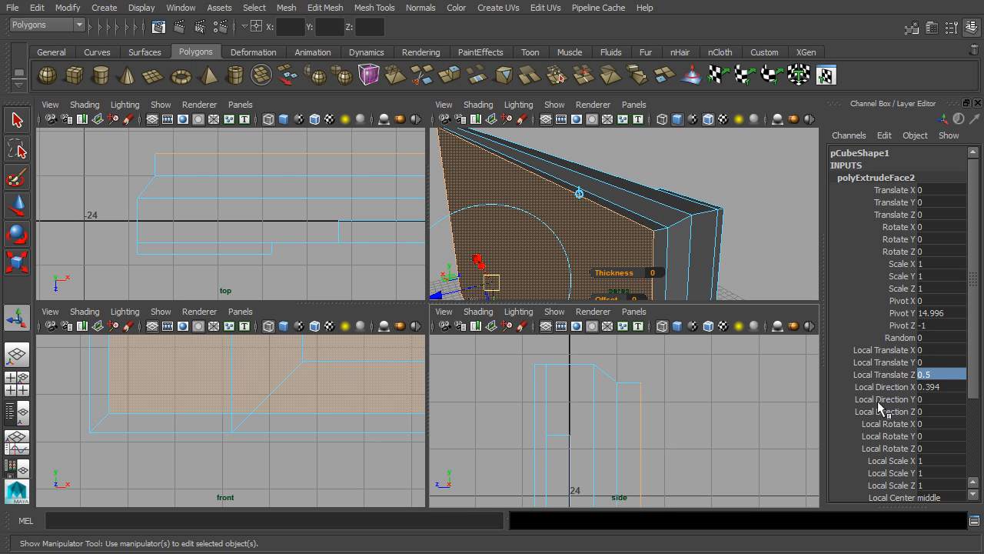
Inset the second extrusion with Offset 1.5 and start a third extrusion on the face.
left_click_drag(972, 377, 976, 424)
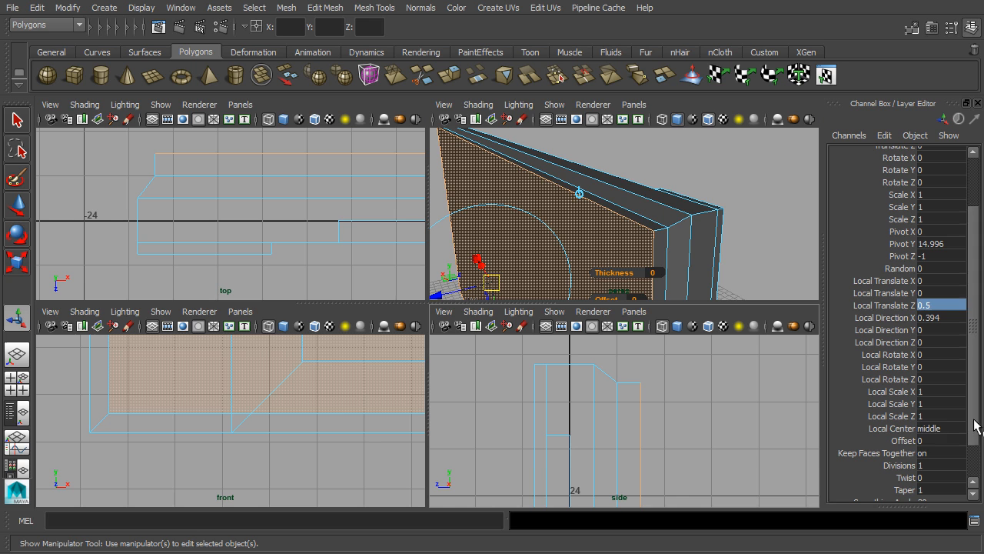
left_click(935, 439)
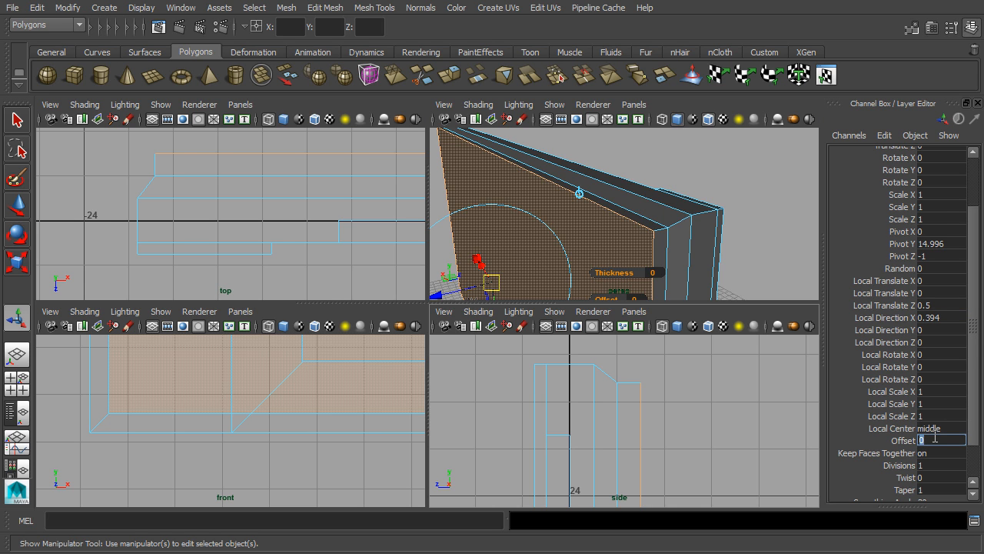
key("Return")
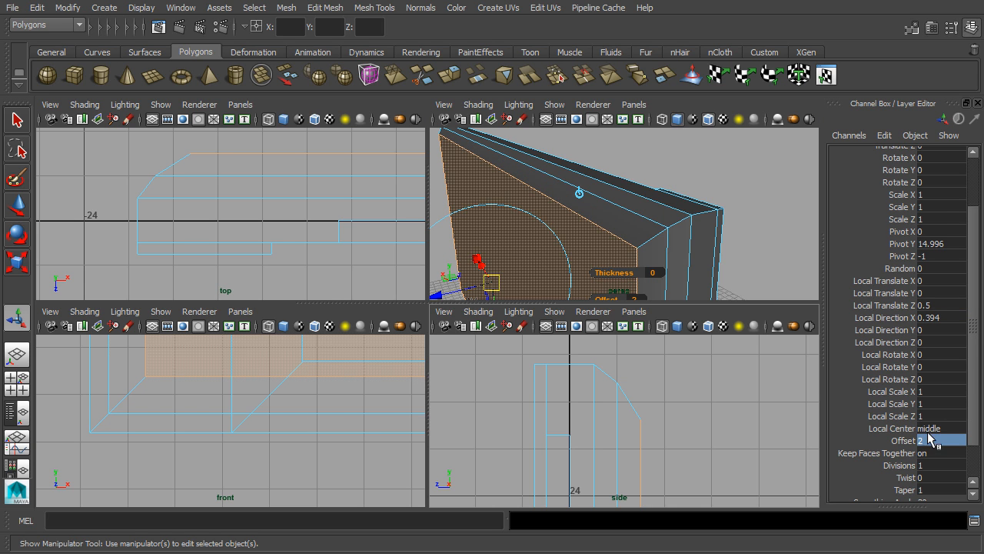
left_click_drag(739, 277, 696, 231, "alt")
left_click(923, 441)
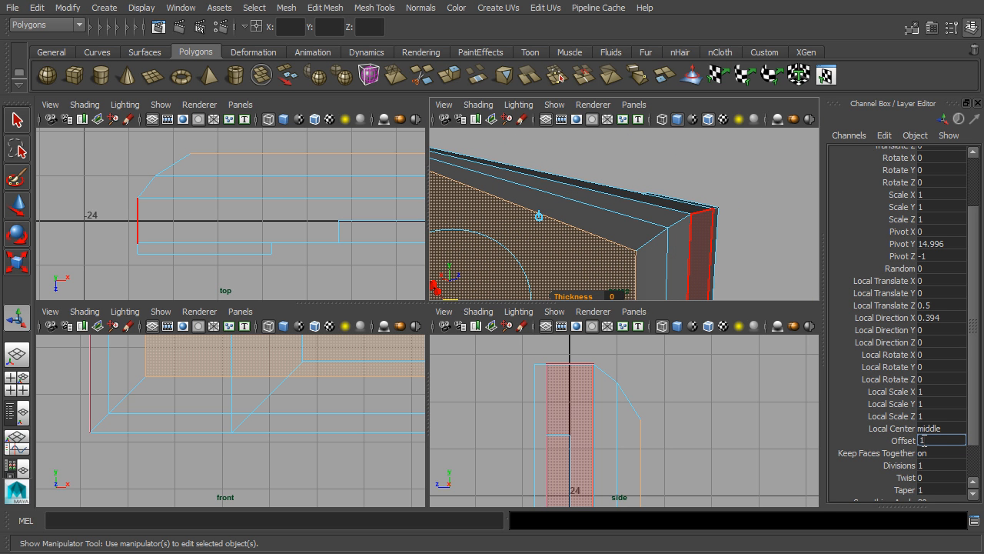
type("1.5")
key("Return")
mouse_move(769, 196)
left_mouse_down("alt")
mouse_move(654, 182)
mouse_move(643, 161)
mouse_move(633, 167)
mouse_move(755, 198)
left_mouse_up("alt")
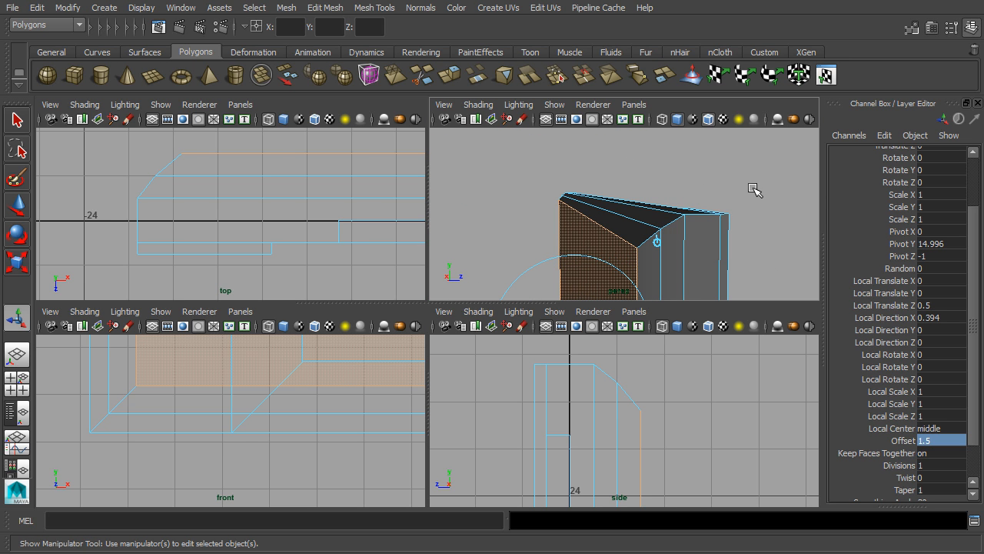
key("ctrl+e")
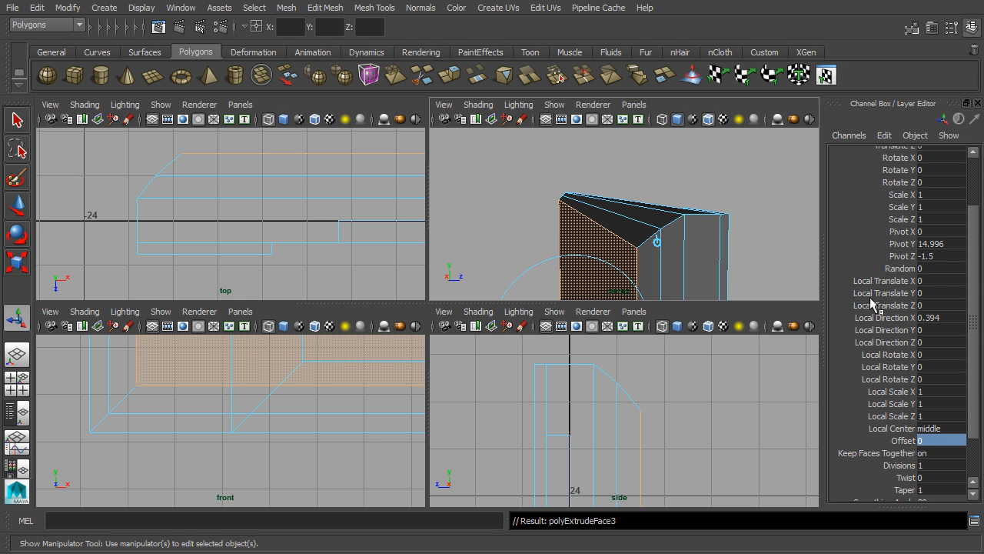
Push the third extrusion out with Local Translate Z 0.5.
left_click(943, 305)
left_click(944, 306)
key("Return")
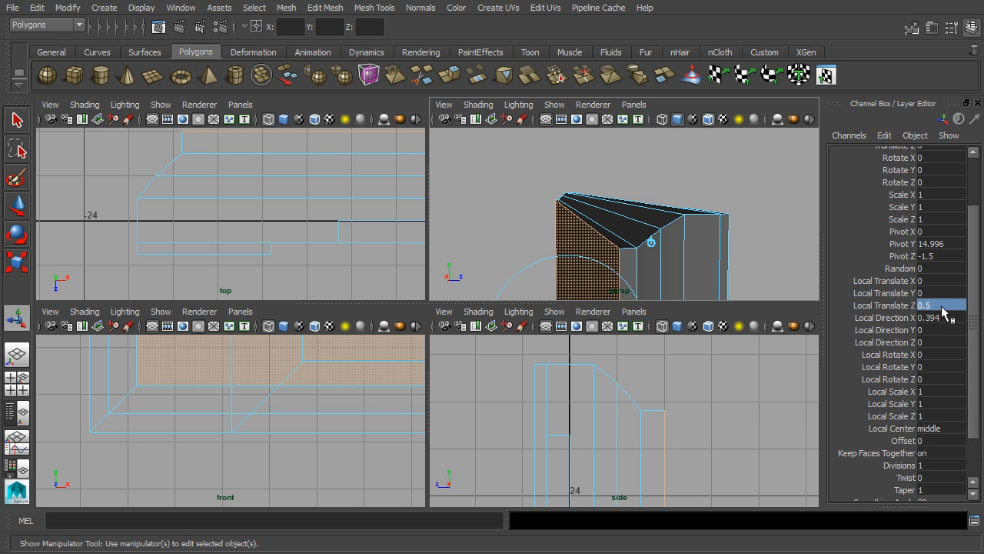
left_click_drag(972, 408, 973, 440)
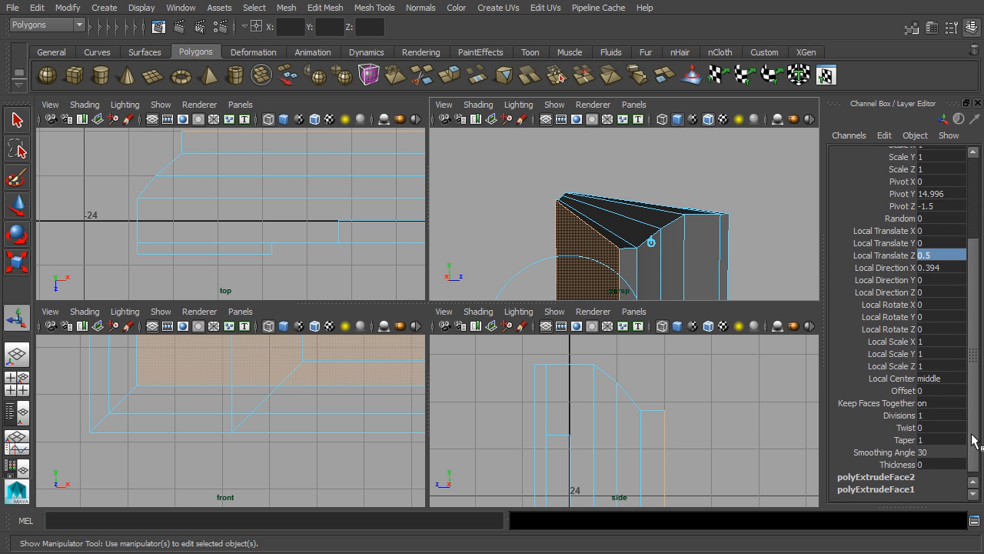
Set the third extrusion's Offset to 3 and extrude the inner face once more.
left_click(896, 390)
middle_click_drag(693, 382, 714, 382)
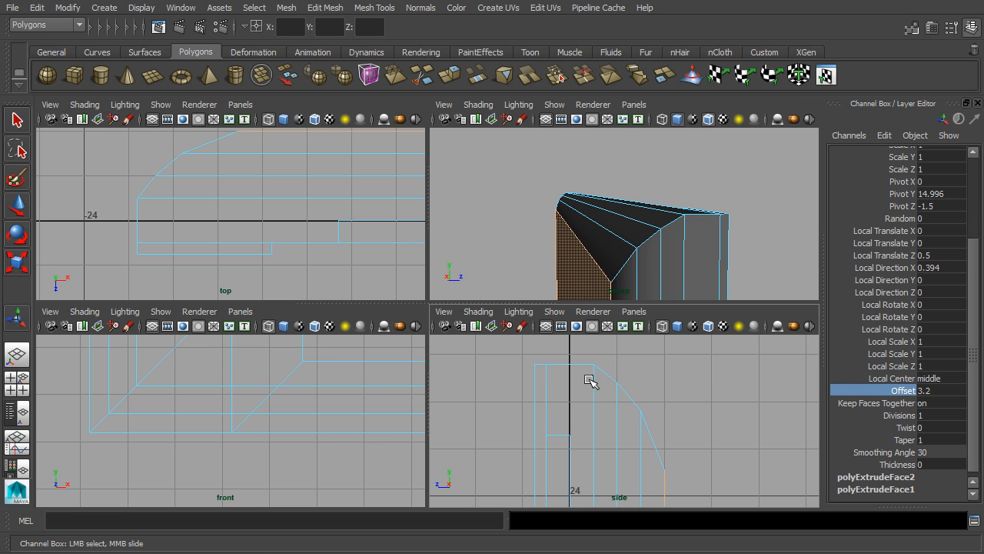
left_click_drag(686, 241, 670, 226, "alt")
left_click(934, 391)
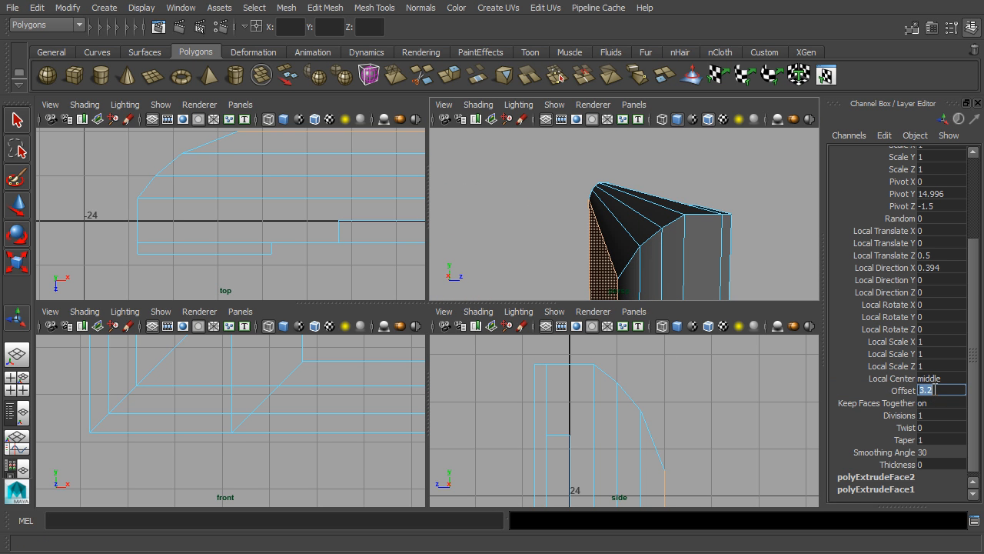
type("3")
key("Return")
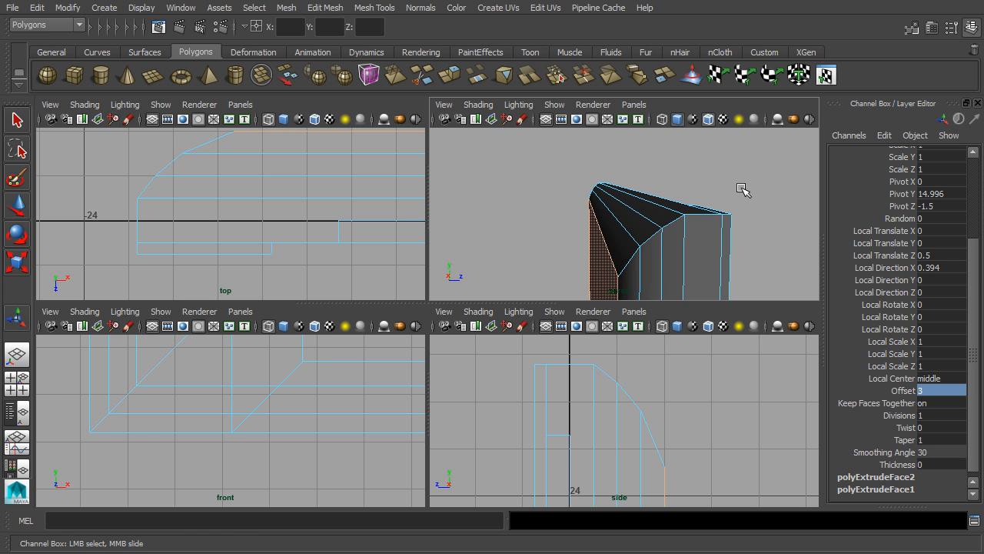
left_click_drag(740, 201, 772, 200, "alt")
left_click_drag(710, 200, 718, 172, "alt")
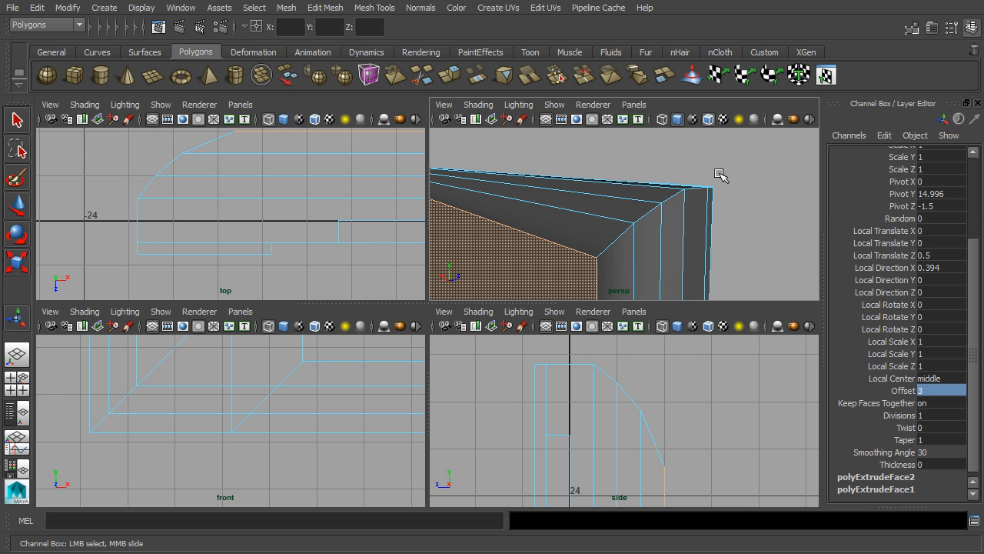
key("ctrl+e")
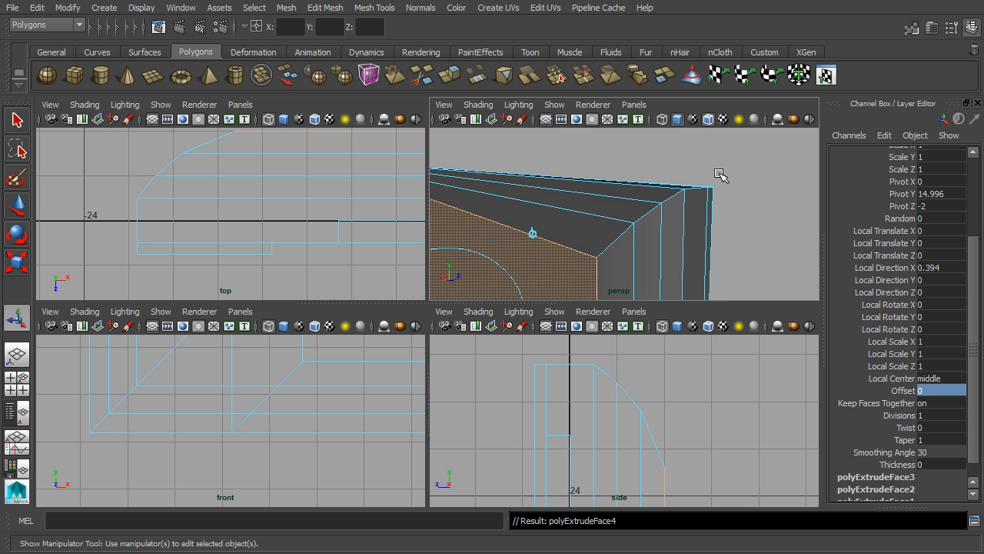
Give the fourth extrusion Local Translate Z 0.5 and an inset Offset of 4.
left_click(934, 256)
type(".5")
key("Return")
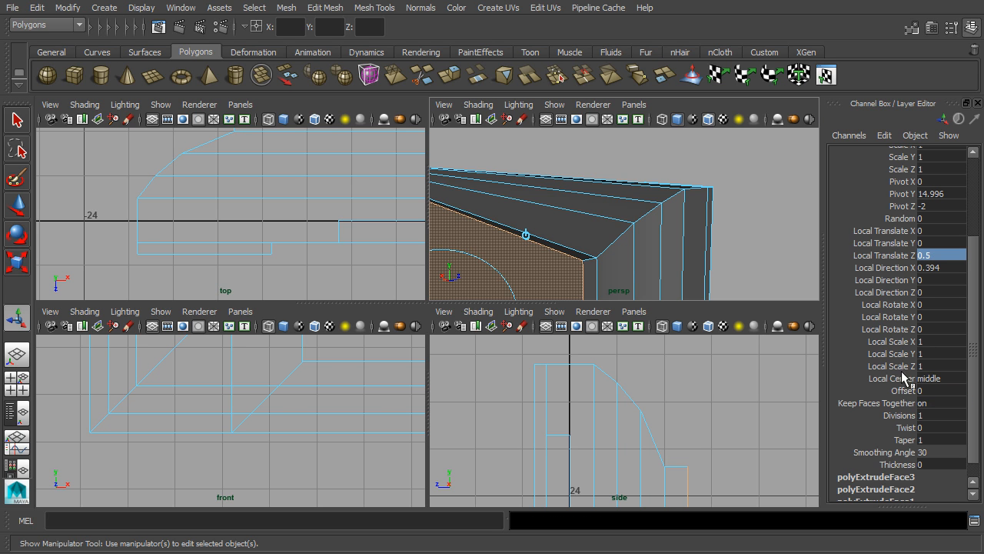
left_click(906, 392)
middle_click_drag(729, 389, 728, 315)
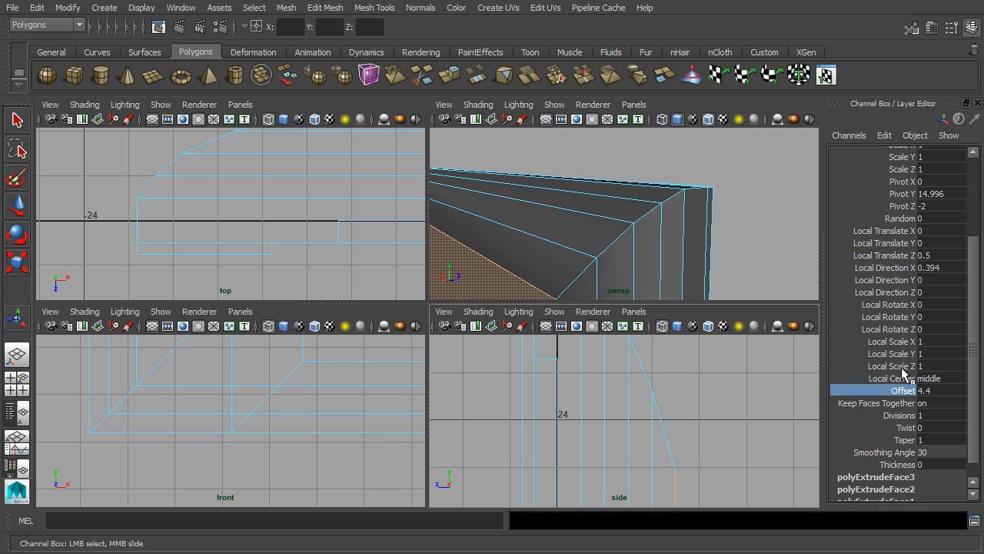
double_click(950, 390)
type("4")
key("Return")
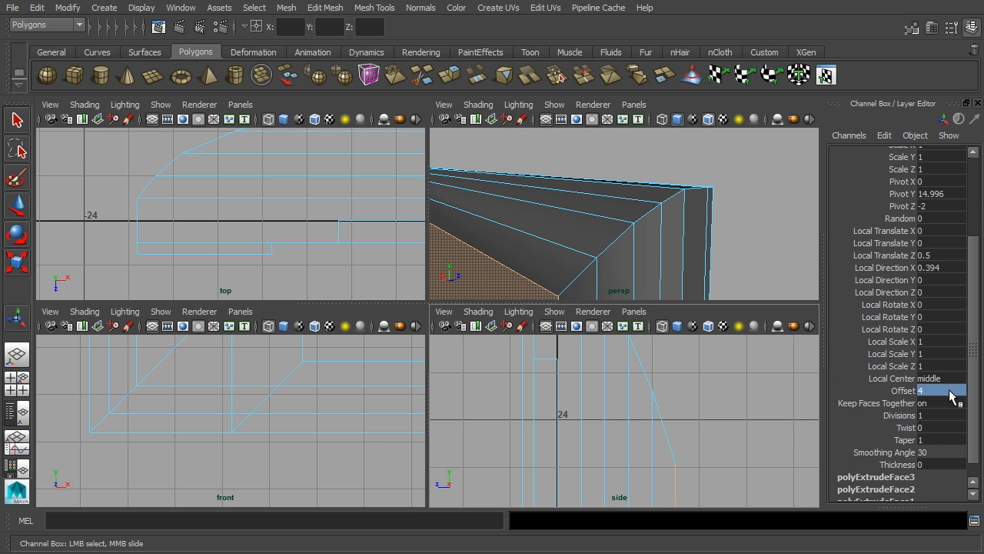
Orbit to check the panel's depth, then return to Object Mode with nothing selected.
left_click_drag(688, 231, 750, 231, "alt")
left_click_drag(557, 215, 530, 189, "alt")
left_click_drag(713, 208, 678, 221, "alt")
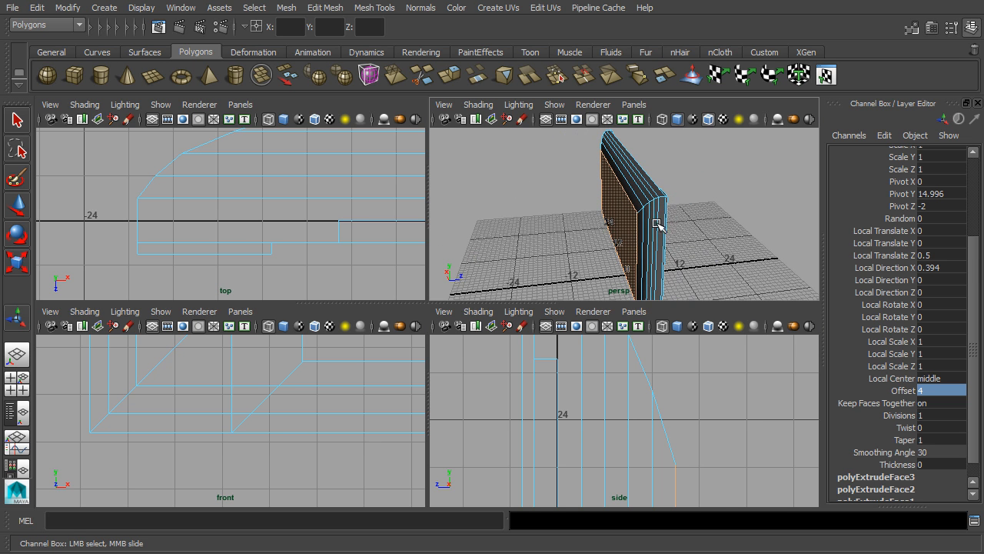
right_click_drag(699, 451, 695, 436, "alt")
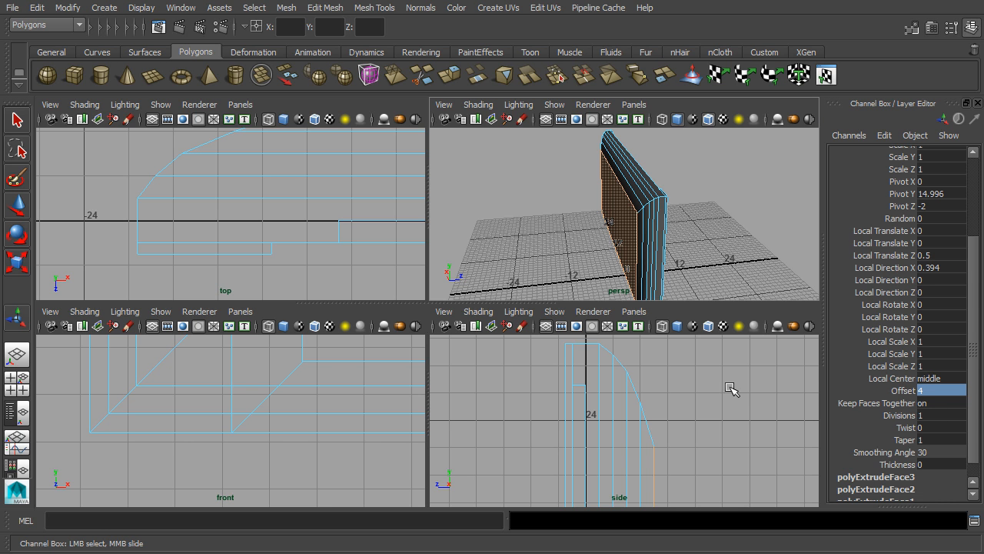
left_click_drag(710, 231, 759, 220, "alt")
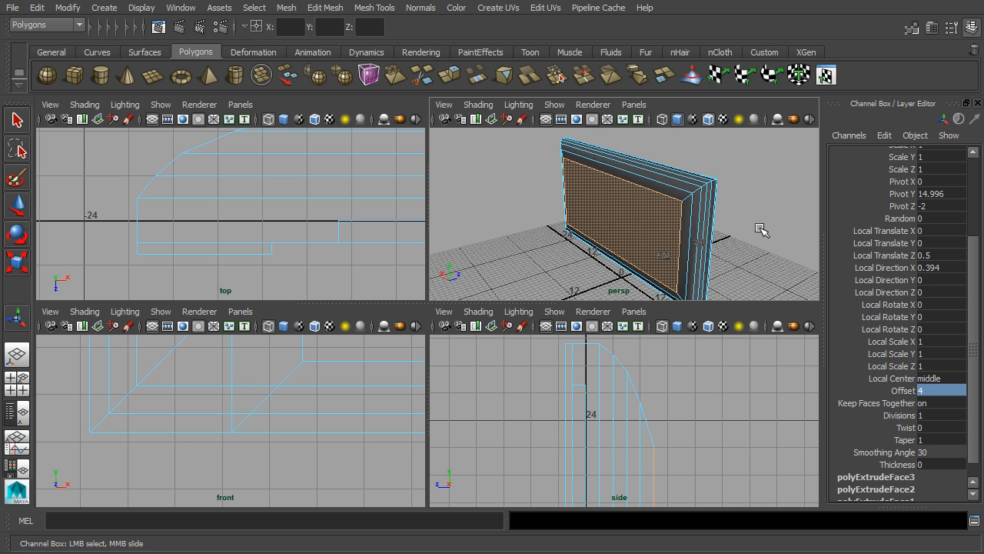
right_click_drag(678, 188, 732, 170)
left_click(731, 172)
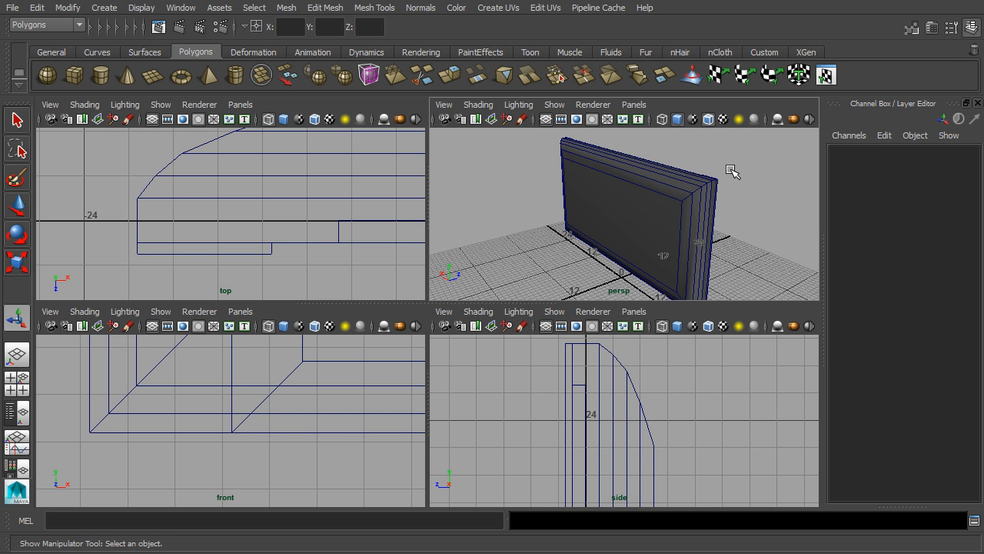
Maximize the perspective view and turn off Wireframe on Shaded for a smoothly shaded panel.
key("space")
left_click_drag(596, 268, 572, 270, "alt")
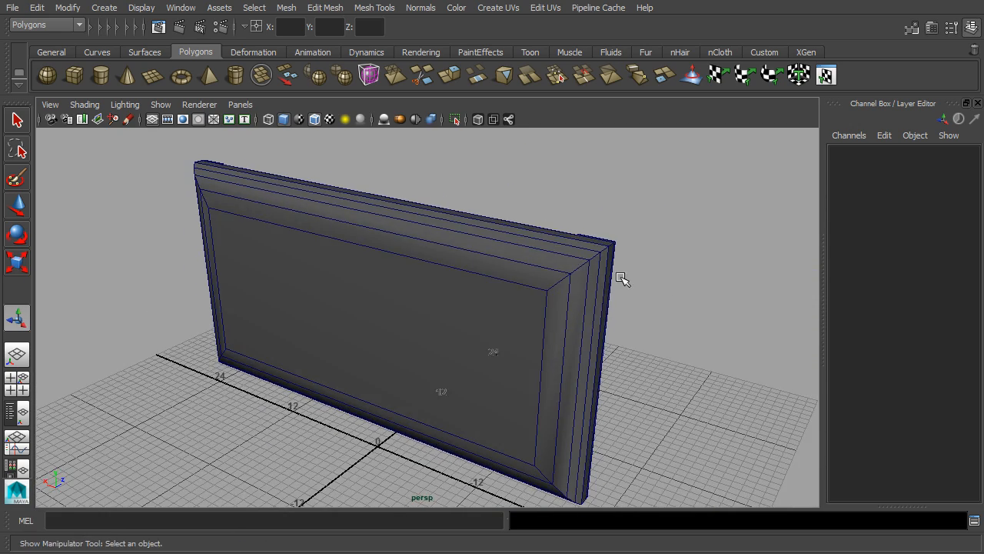
left_click_drag(683, 280, 666, 241, "alt")
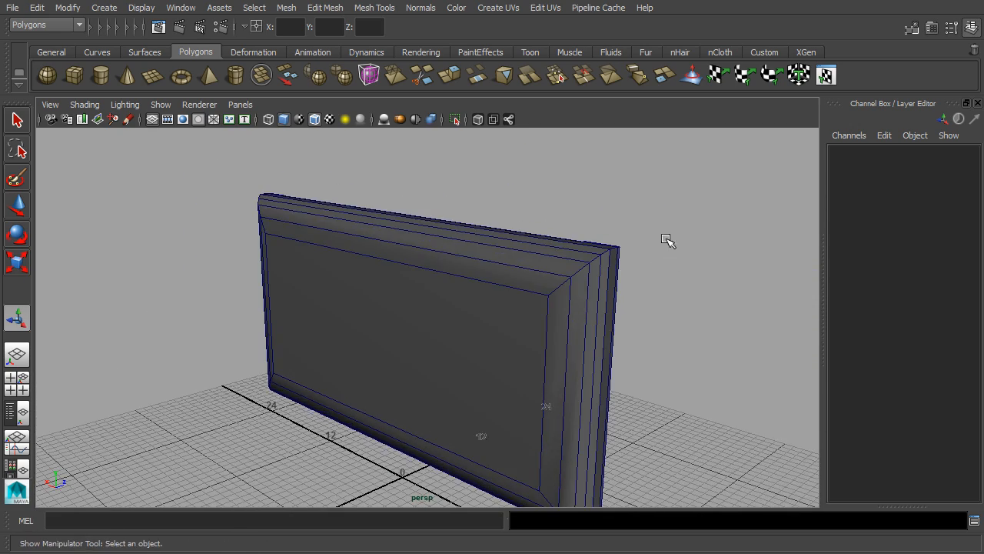
left_click(314, 119)
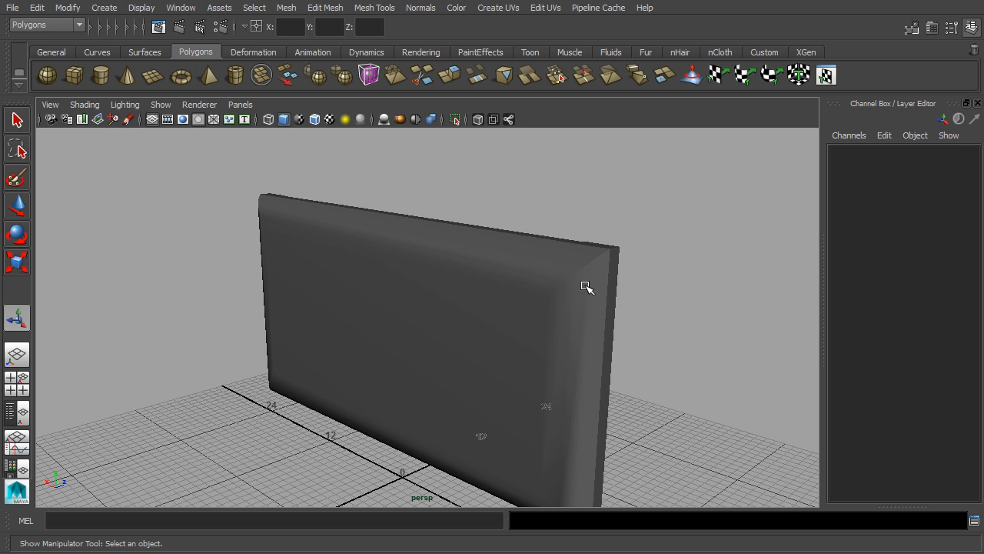
mouse_move(553, 350)
left_mouse_down("alt")
mouse_move(453, 346)
mouse_move(561, 345)
mouse_move(545, 378)
mouse_move(557, 359)
left_mouse_up("alt")
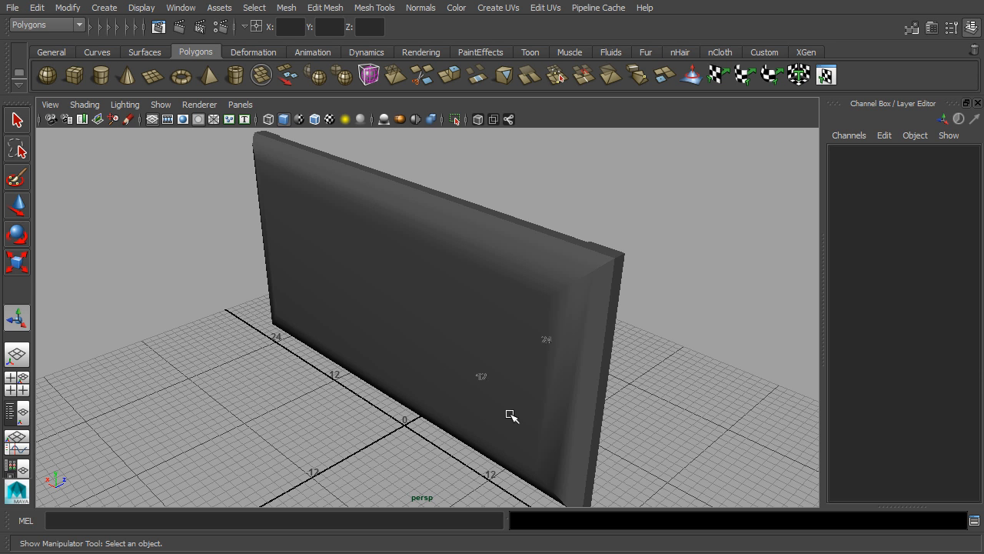
Select pCube1 and remove its four extrusions via Edit > Delete by Type > History.
left_click(547, 303)
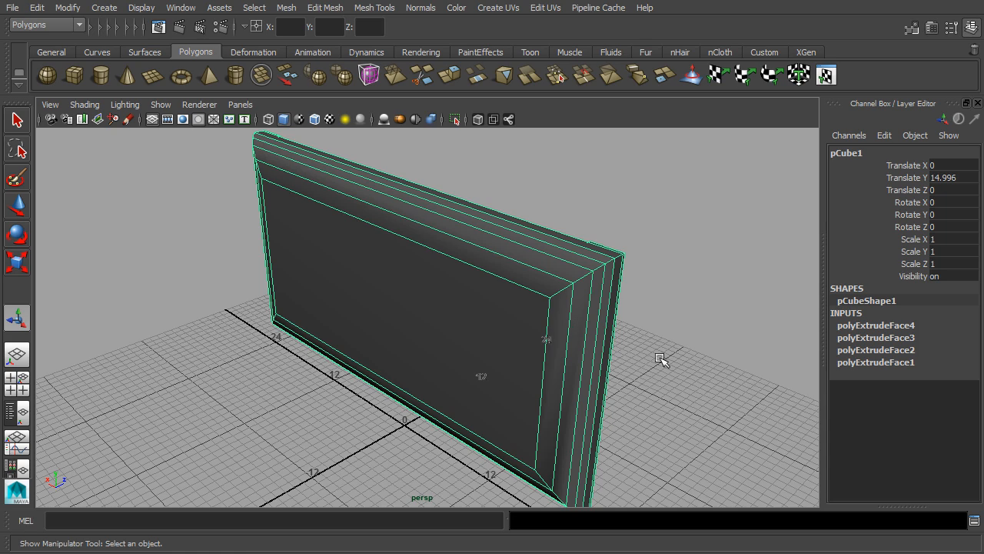
left_click_drag(586, 376, 637, 304, "alt")
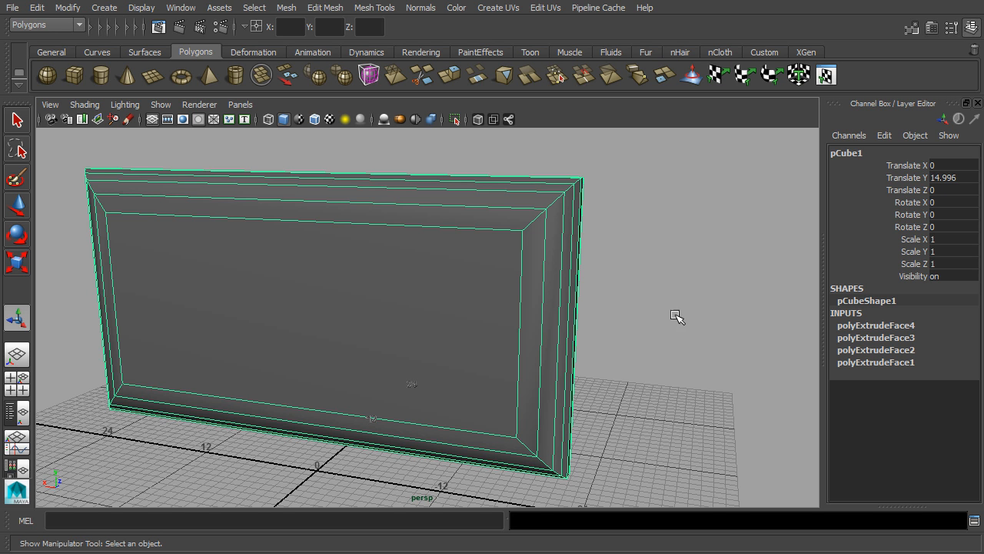
left_click(38, 8)
mouse_move(65, 169)
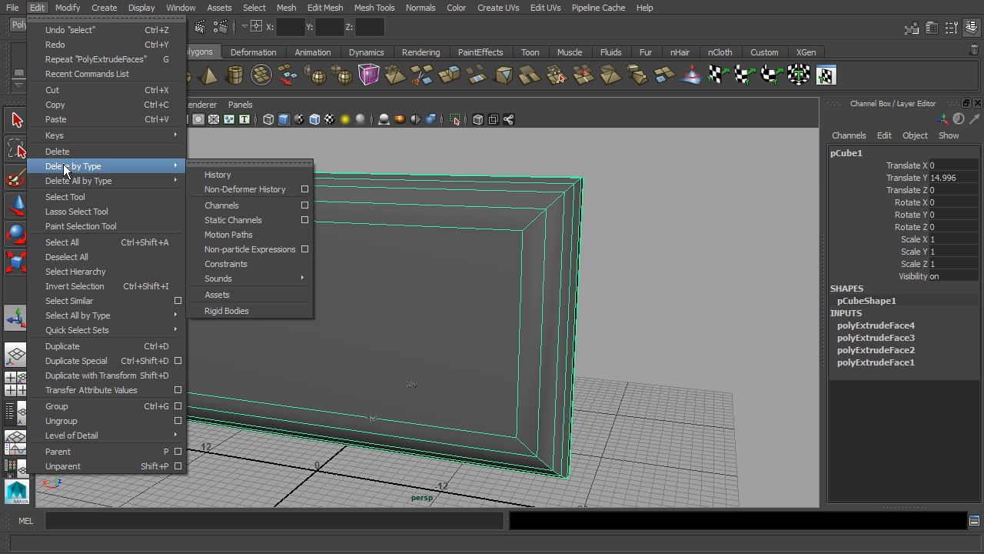
left_click(220, 176)
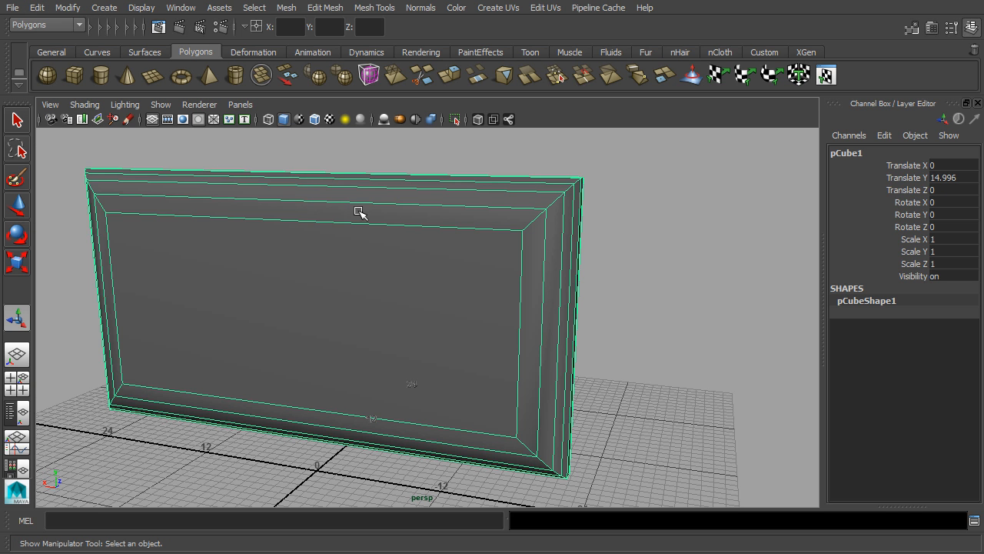
left_click_drag(651, 281, 432, 395, "alt")
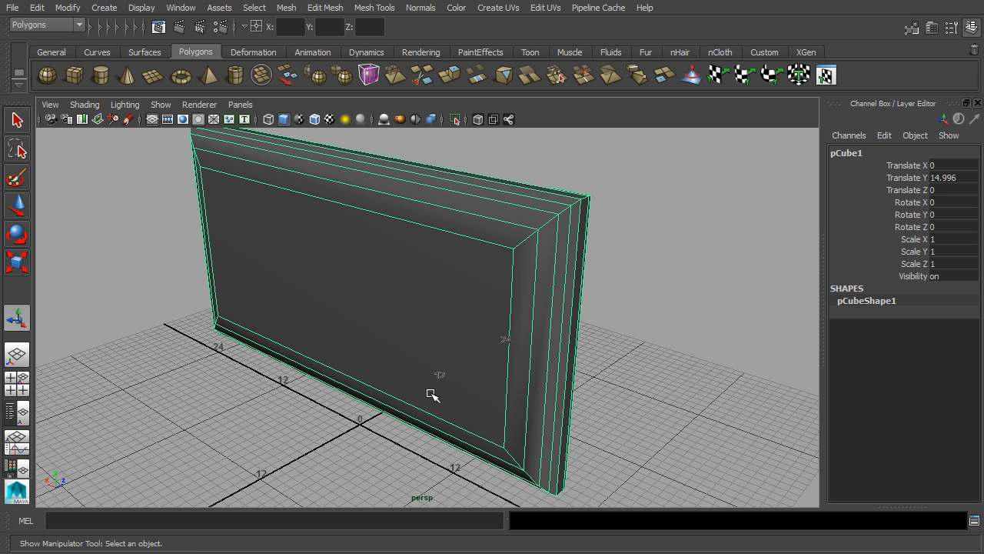
Draw a new polygon cube on the grid and slide it along Z toward the panel.
left_click(112, 10)
mouse_move(121, 46)
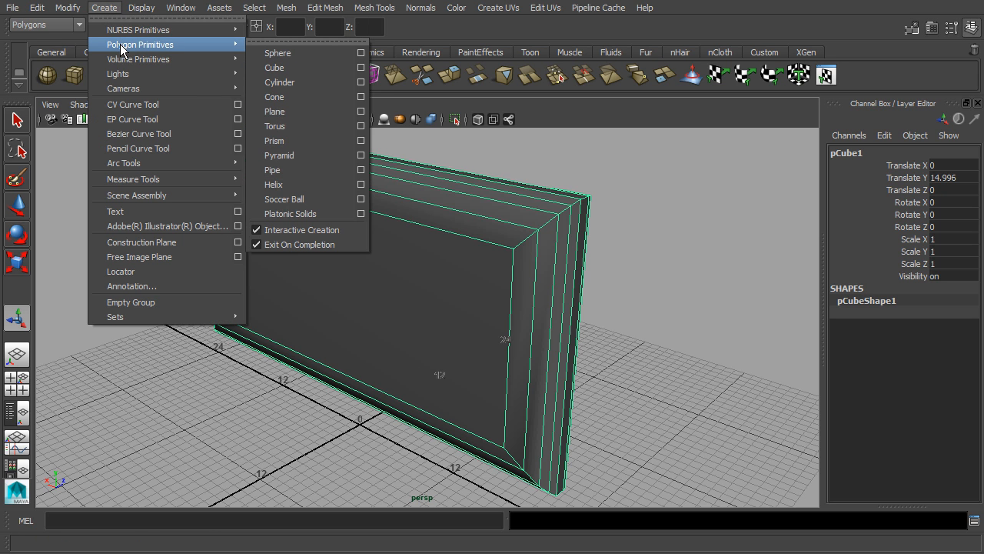
left_click(293, 71)
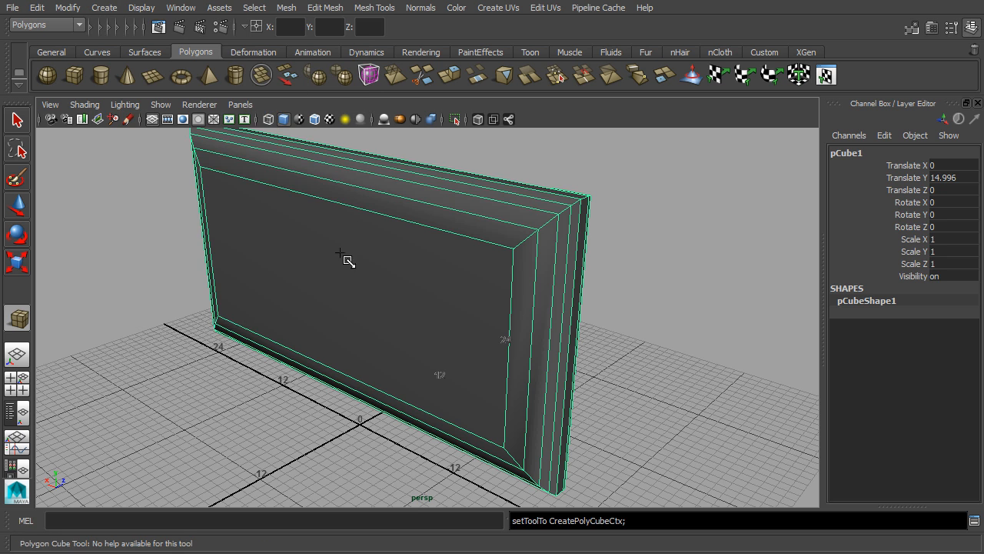
left_click_drag(398, 474, 534, 496)
left_click_drag(464, 472, 460, 395)
left_click_drag(549, 413, 459, 304, "alt")
left_click(17, 204)
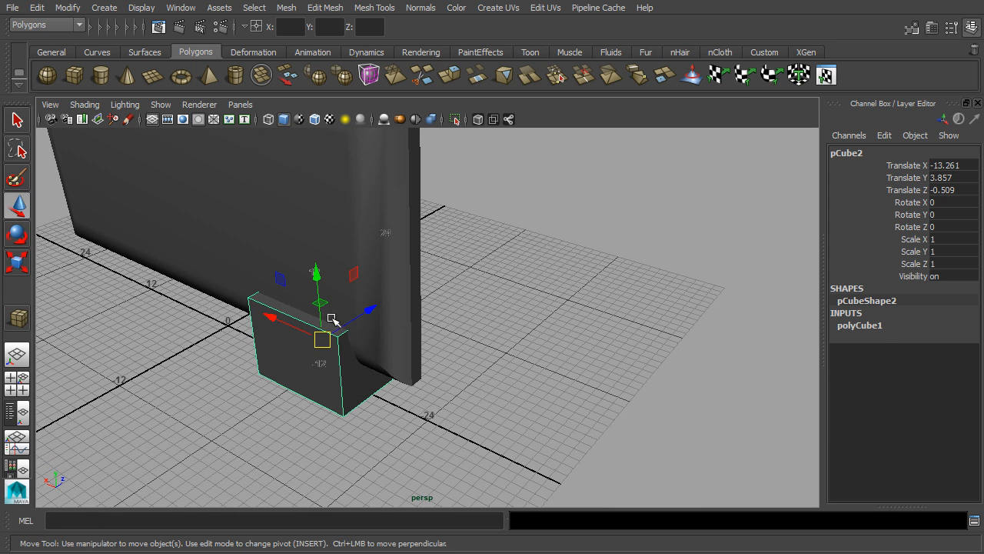
left_click_drag(367, 310, 356, 318)
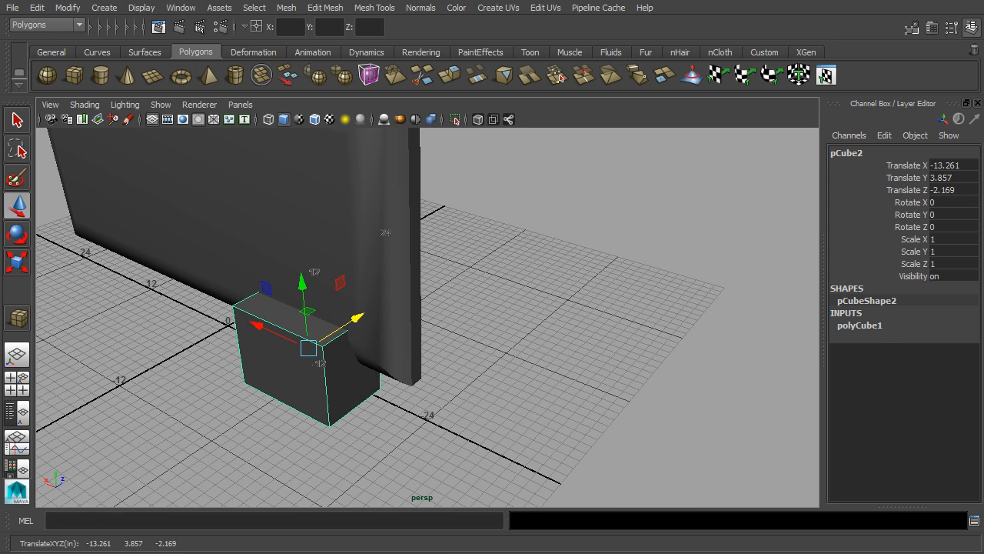
Set polyCube1 Width 8 and Height 6, then lift the cube up in front of the panel.
left_click(877, 325)
left_click(961, 337)
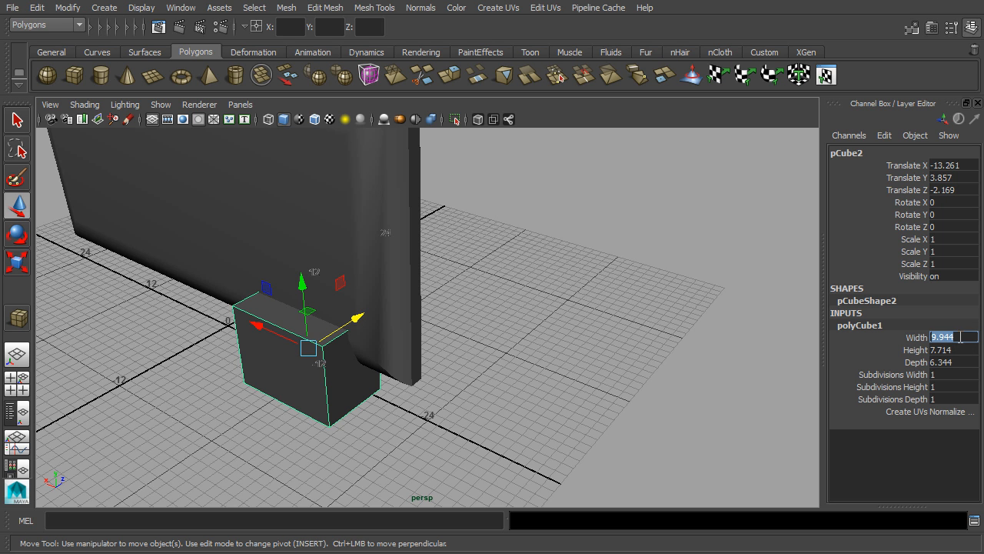
type("8")
key("Return")
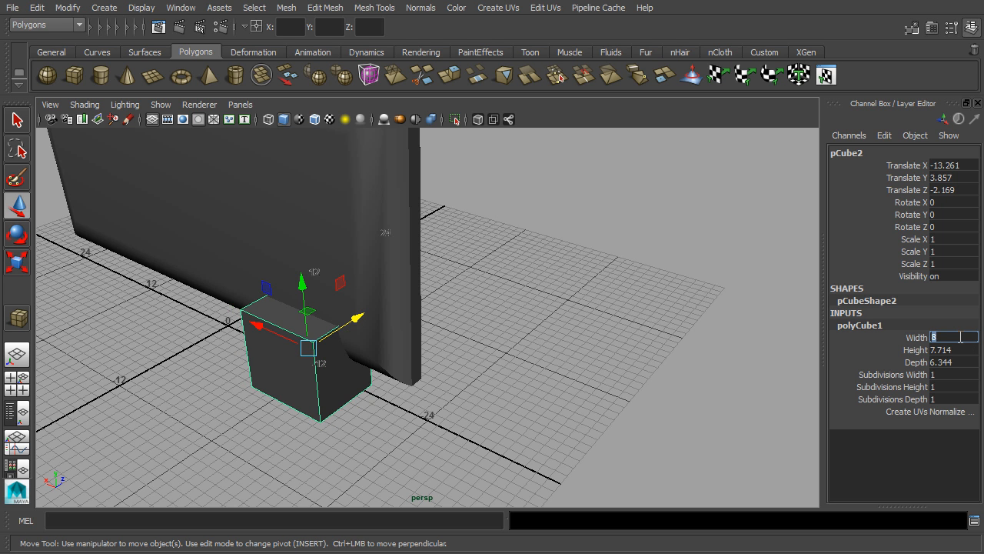
left_click(958, 352)
type("6")
key("Return")
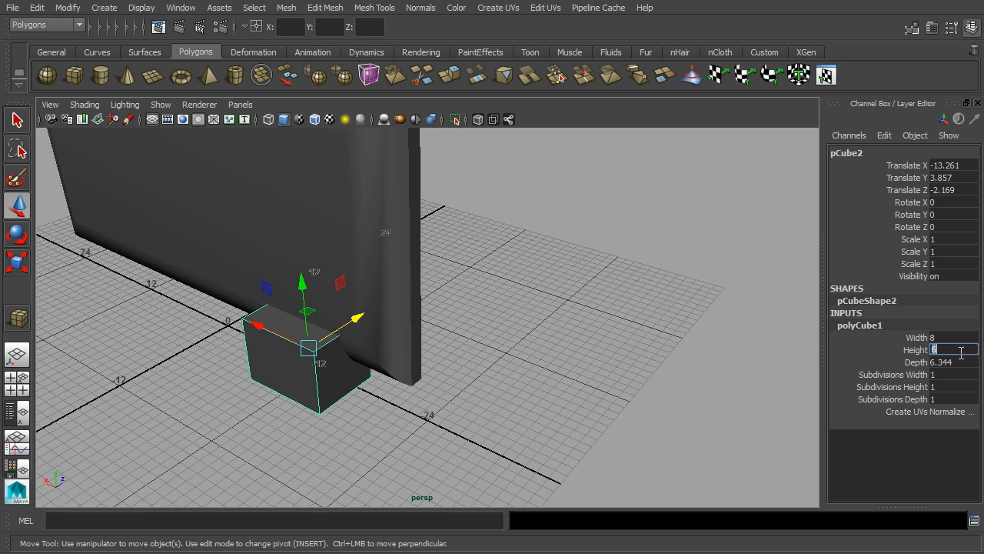
left_click_drag(304, 296, 299, 177)
left_click_drag(500, 310, 562, 331, "alt")
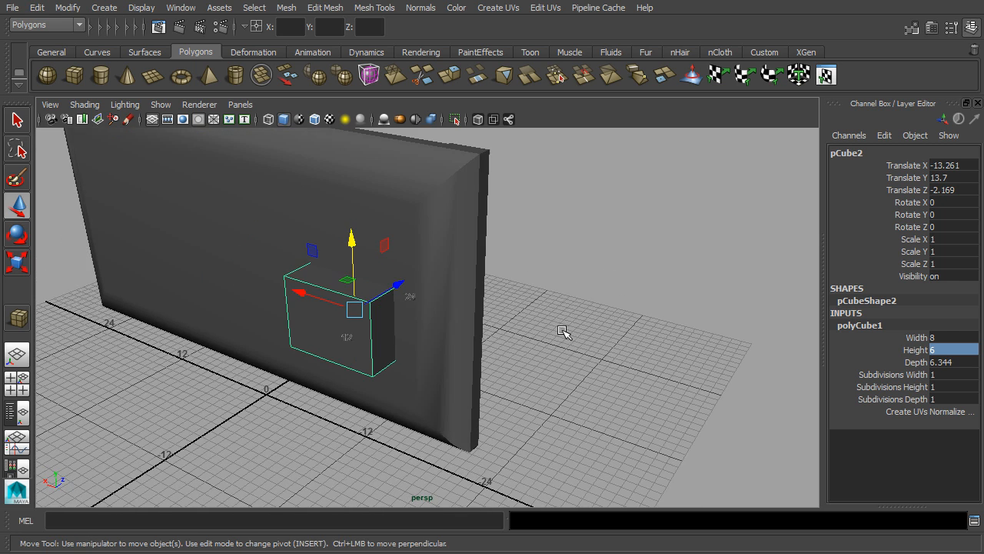
Show edge lines again, return to four views, and nudge the cube lower and left.
left_click(314, 119)
mouse_move(598, 310)
left_mouse_down("alt")
mouse_move(616, 267)
mouse_move(501, 270)
left_mouse_up("alt")
middle_click_drag(500, 269, 494, 298)
key("space")
middle_click_drag(293, 400, 266, 479, "alt")
left_click_drag(236, 415, 237, 427)
right_click_drag(418, 290, 317, 224, "alt")
middle_click_drag(384, 213, 273, 235, "alt")
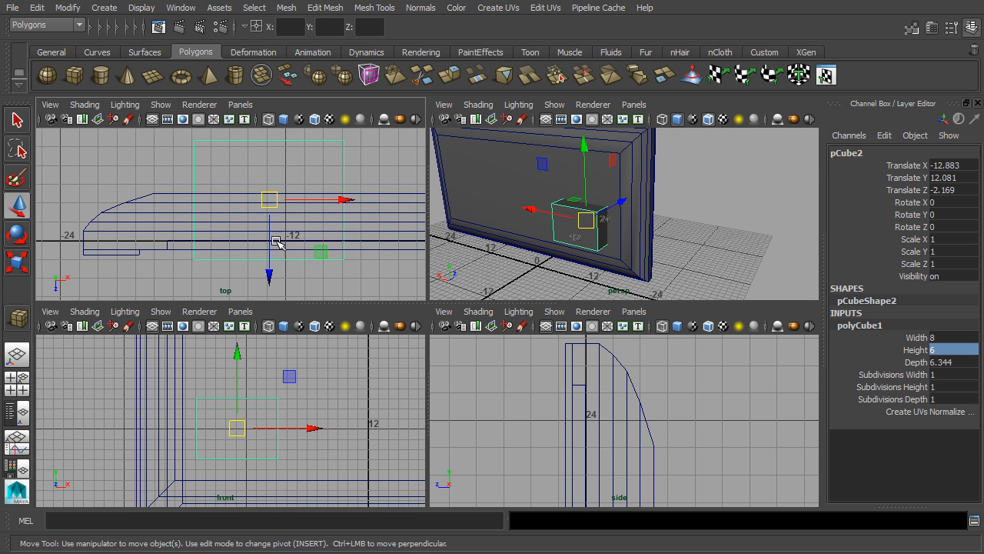
Slide the small box along Z to -4.221 so it sits into the frame panel.
left_click_drag(270, 273, 269, 234)
scroll(232, 218, "up", 3)
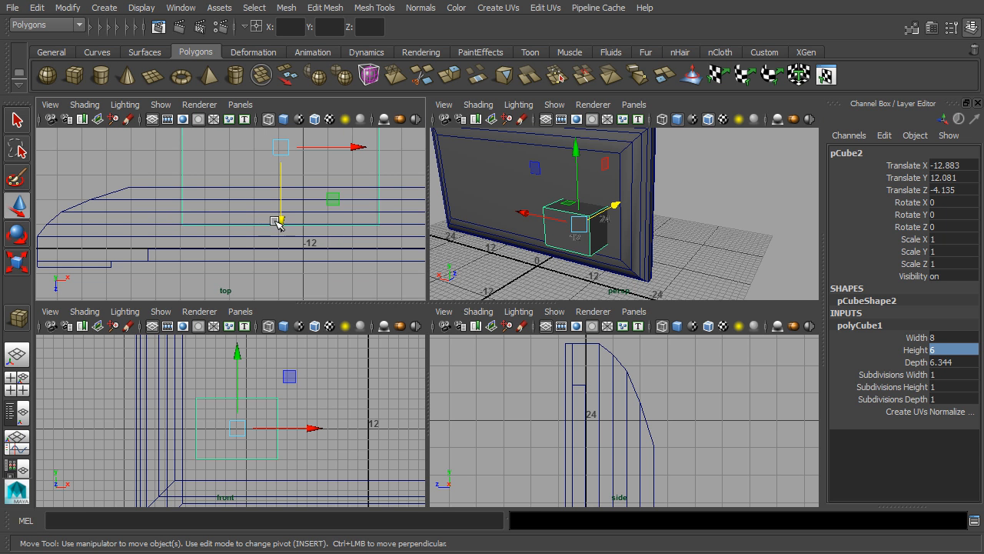
scroll(279, 220, "down", 2)
left_click_drag(269, 233, 270, 235)
left_click_drag(596, 188, 641, 171, "alt")
scroll(683, 351, "down", 5)
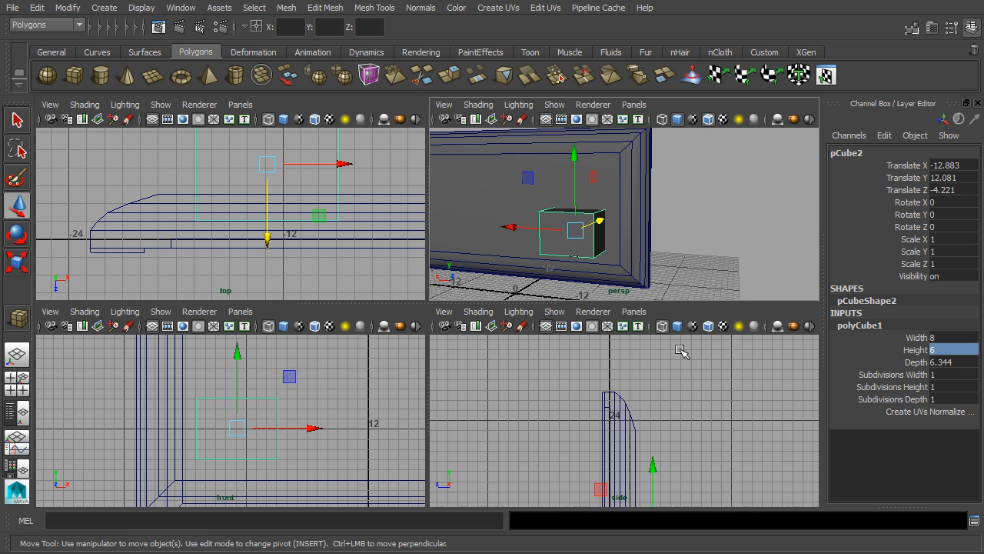
middle_click_drag(694, 417, 663, 449, "alt")
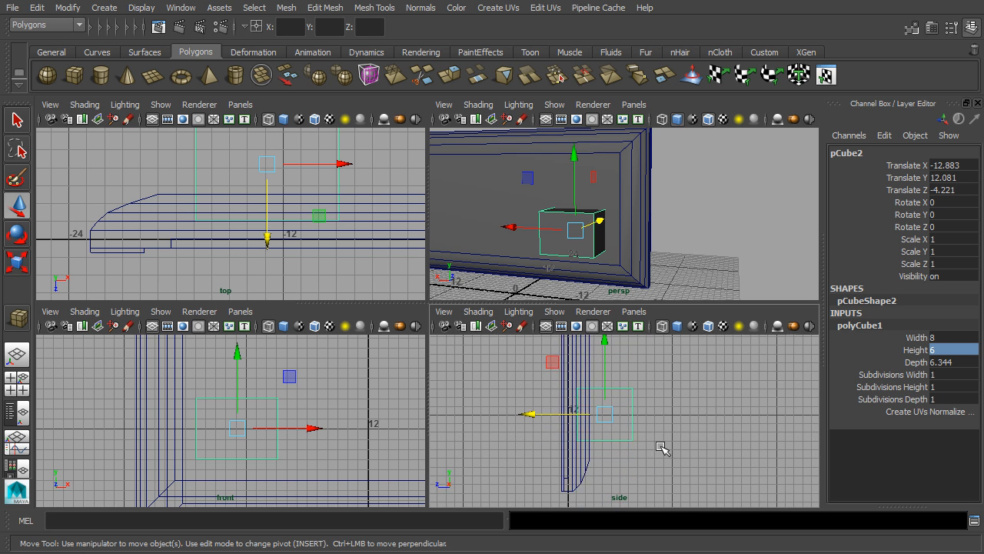
scroll(663, 449, "up", 3)
middle_click(344, 429)
middle_click_drag(344, 429, 345, 426, "alt")
left_click_drag(677, 231, 713, 223, "alt")
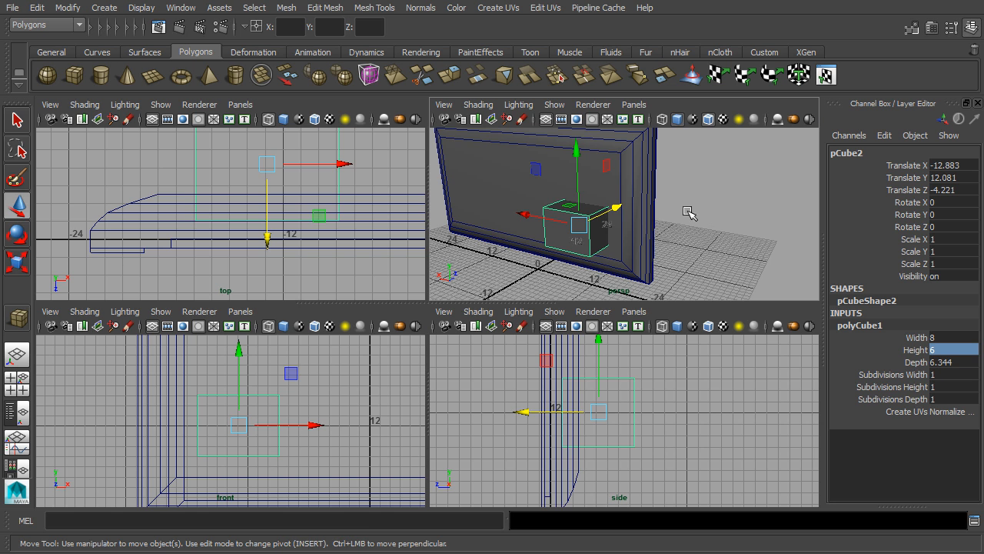
Switch to the Select tool and select the frame panel pCube1.
left_click(17, 121)
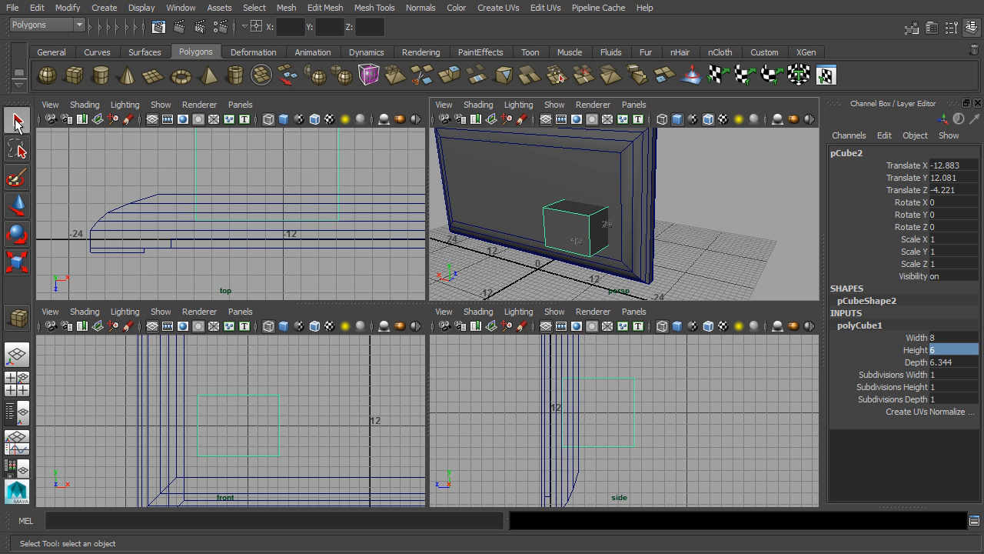
left_click_drag(688, 187, 708, 194, "alt")
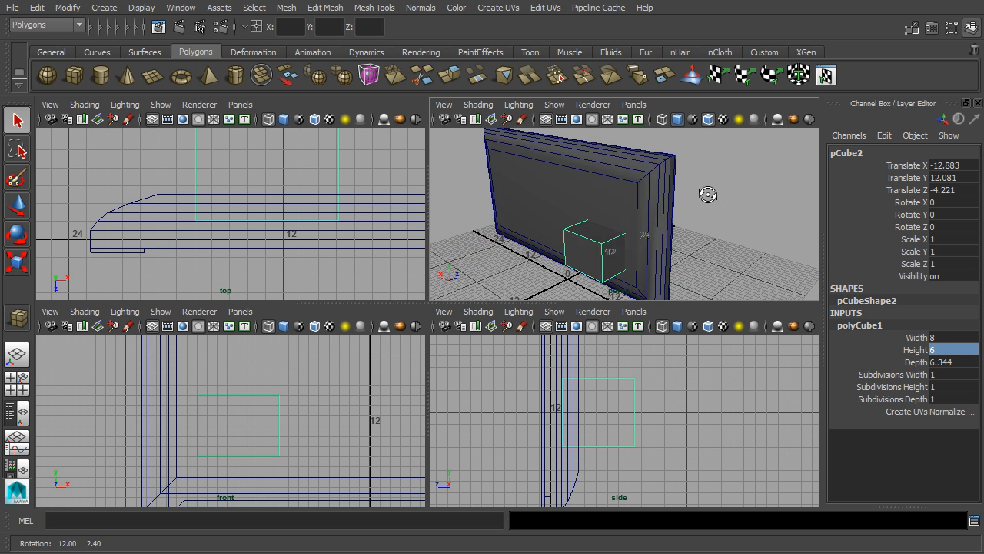
left_click(652, 172)
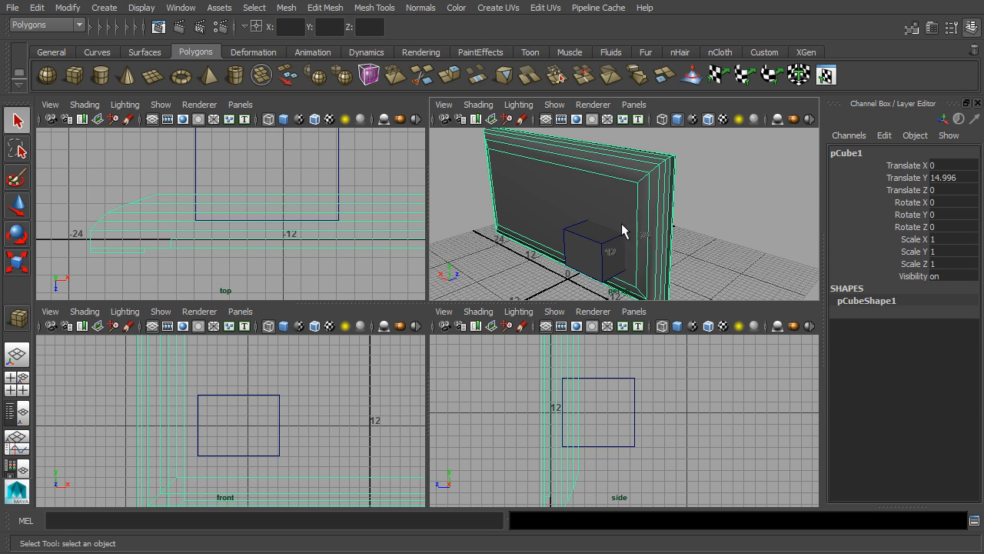
Add the small box to the selection and apply Mesh > Booleans > Difference.
left_click(591, 246, "shift")
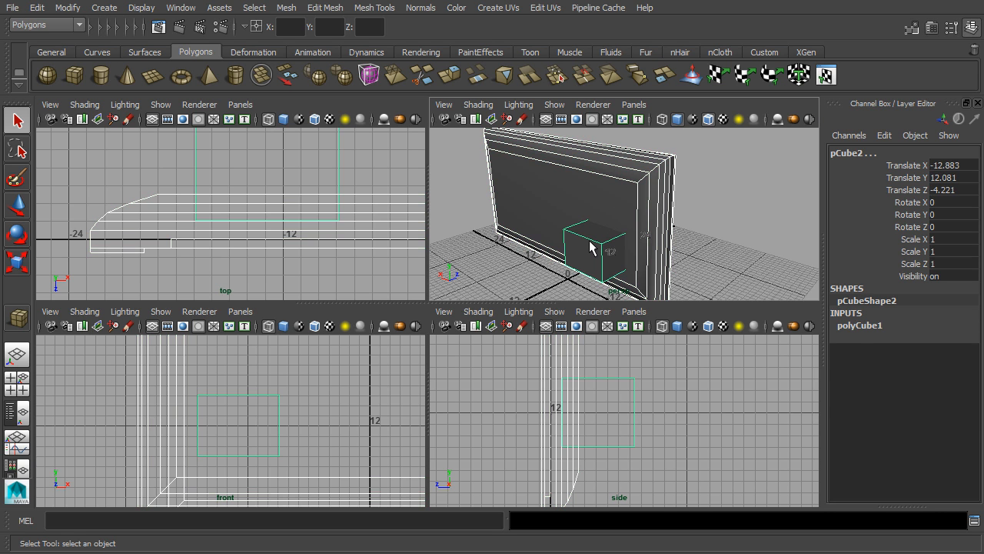
left_click(282, 10)
mouse_move(309, 40)
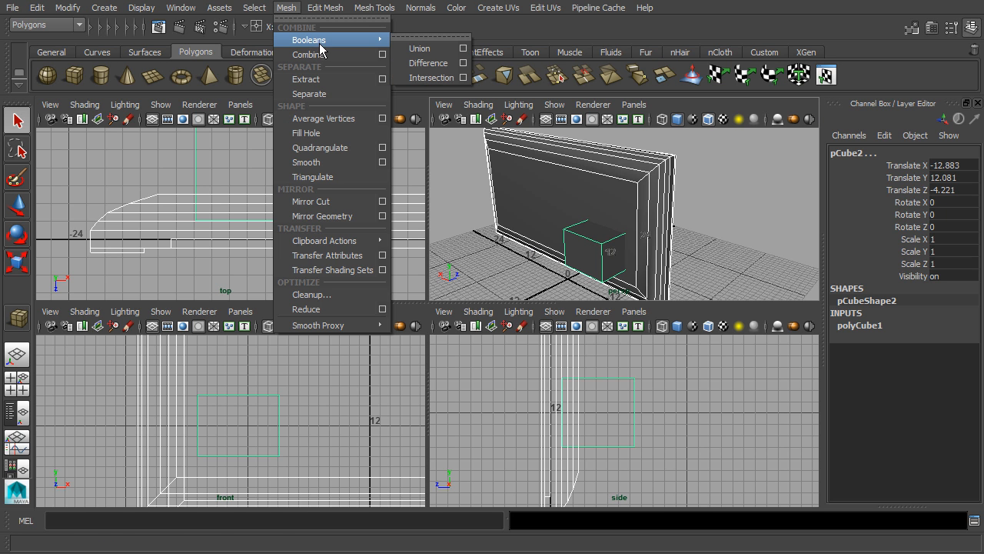
left_click(446, 66)
Maximize the perspective view and orbit to inspect the rectangular recess in pCube3.
left_click_drag(654, 201, 609, 222, "alt")
key("space")
left_click_drag(610, 266, 433, 299, "alt")
scroll(415, 296, "down", 5)
scroll(461, 315, "up", 2)
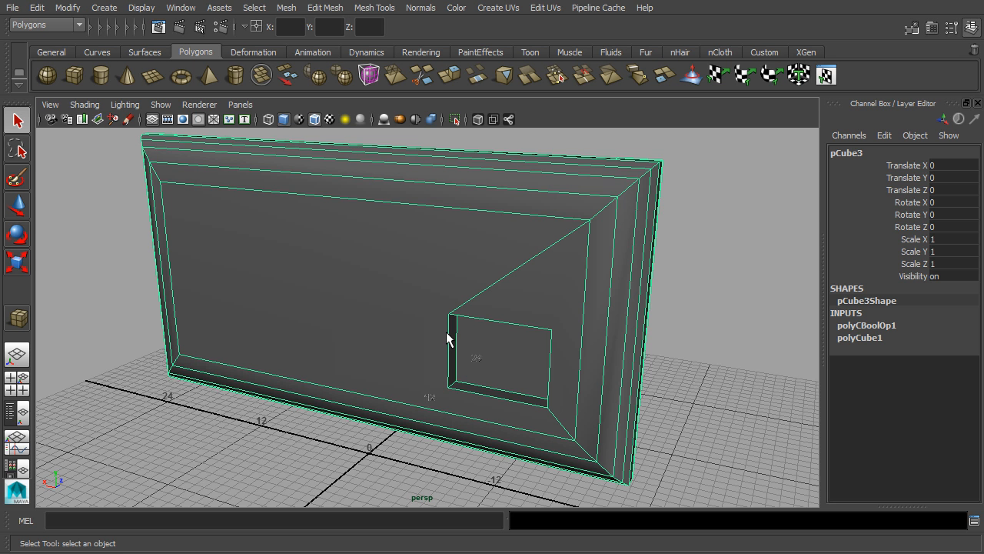
Widen the recess by setting the cutter polyCube1's Width from 8 to 10.
mouse_move(552, 323)
left_mouse_down("alt")
mouse_move(531, 242)
mouse_move(557, 324)
left_mouse_up("alt")
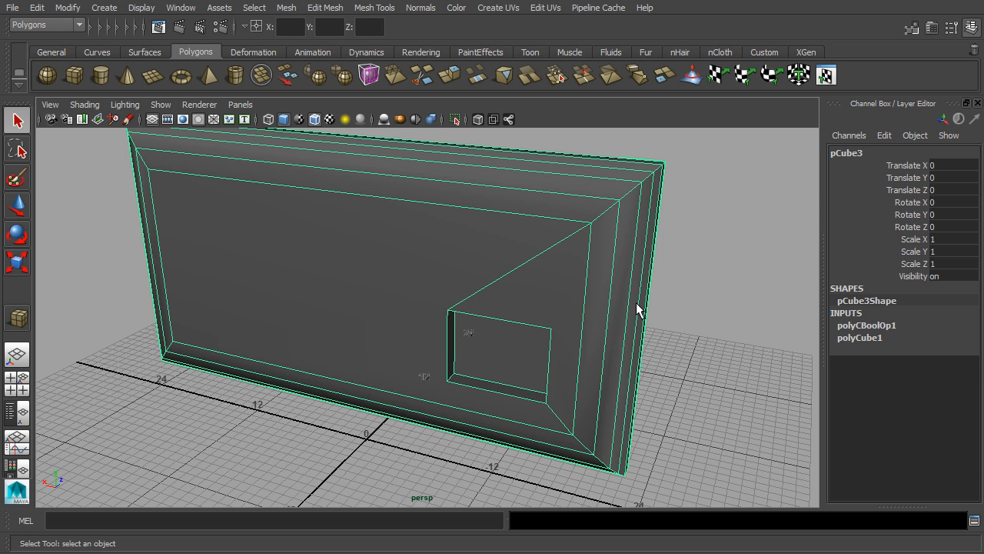
left_click(874, 327)
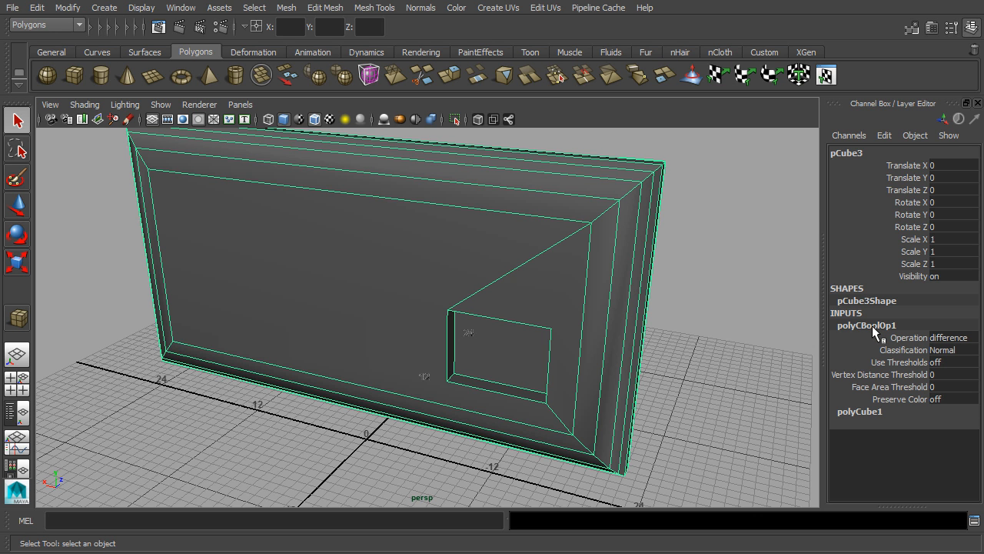
left_click(856, 414)
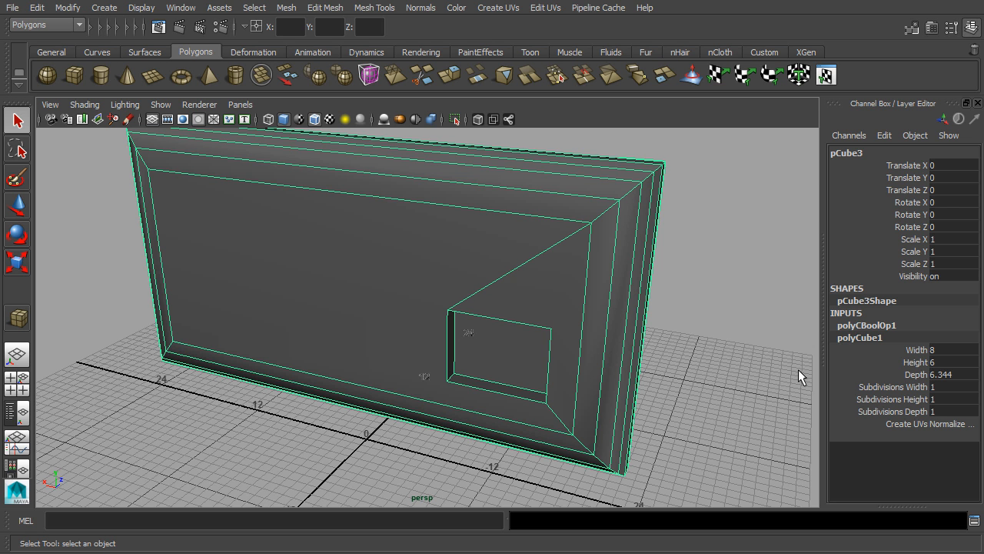
left_click(940, 350)
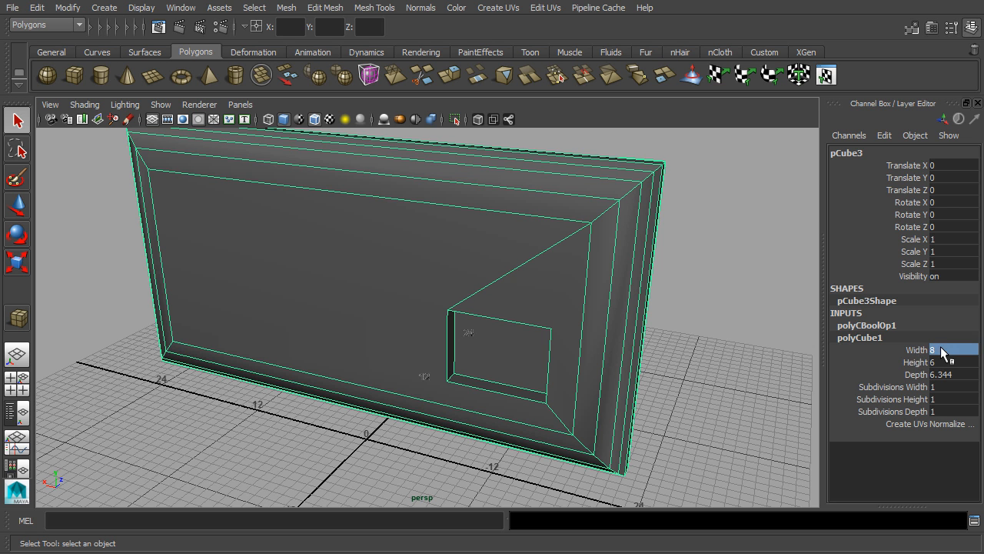
type("10")
key("Return")
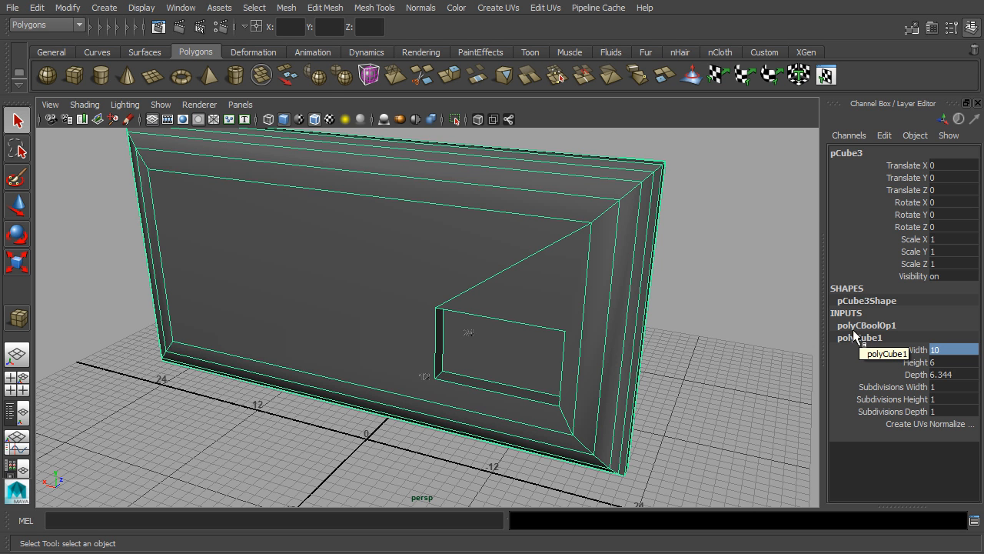
left_click(190, 9)
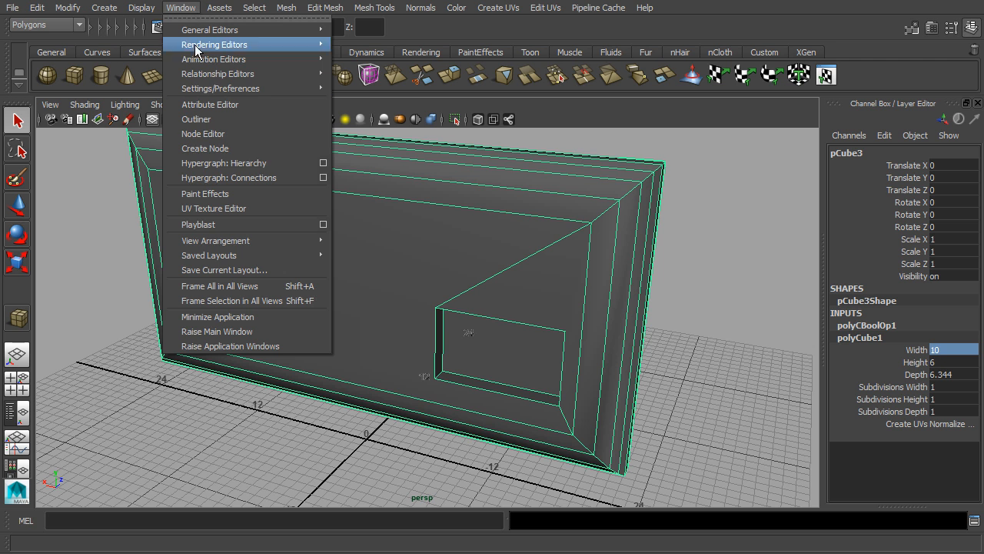
In Hypergraph: Connections, find and select the hidden cutter shape pCubeShape2.
left_click(294, 177)
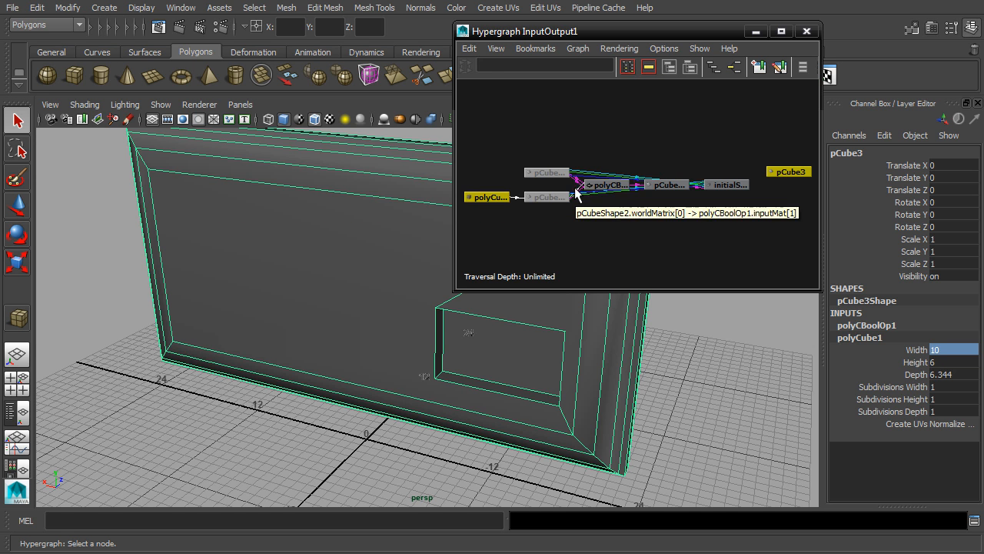
key("a")
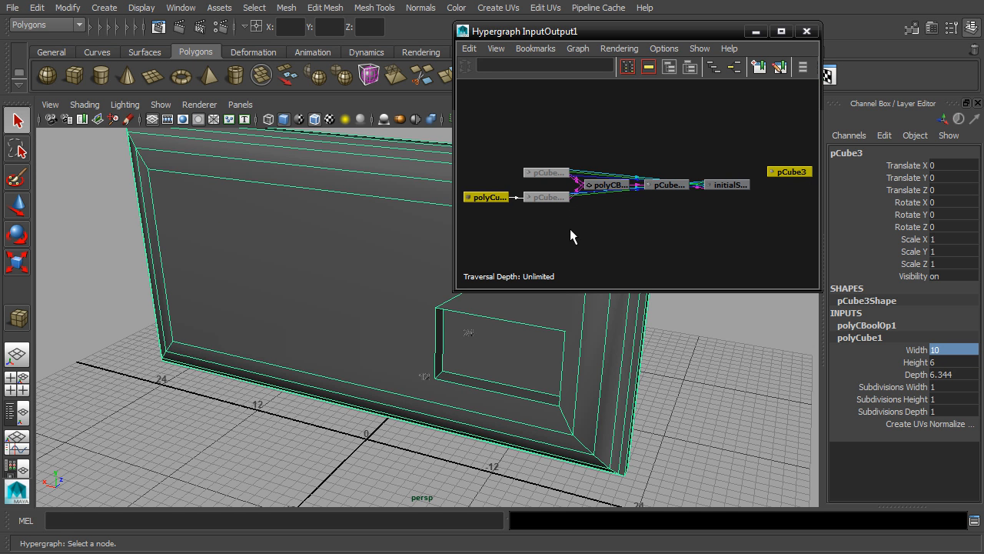
scroll(556, 216, "up", 5)
middle_click_drag(553, 206, 743, 185, "alt")
middle_click_drag(615, 213, 779, 228, "alt")
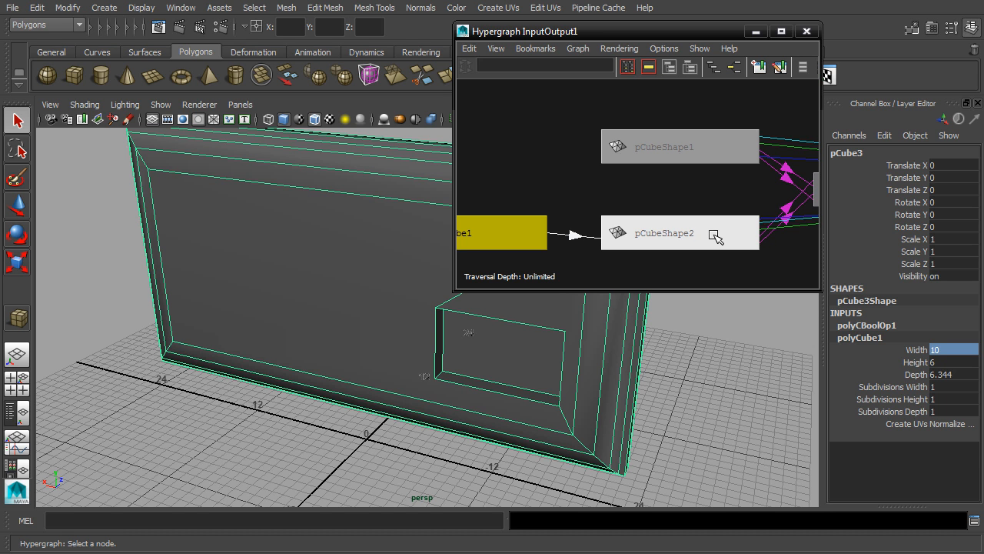
left_click(560, 209)
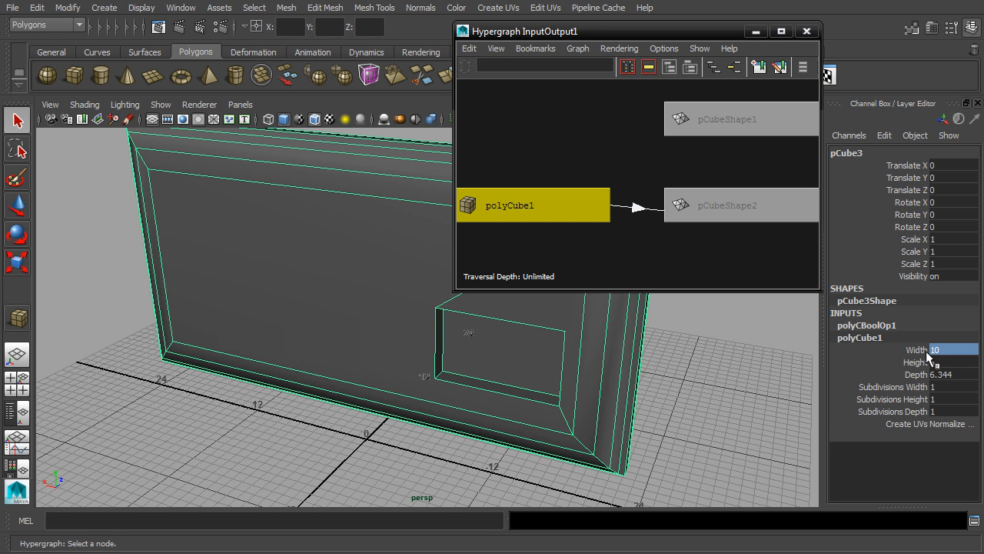
left_click(767, 210)
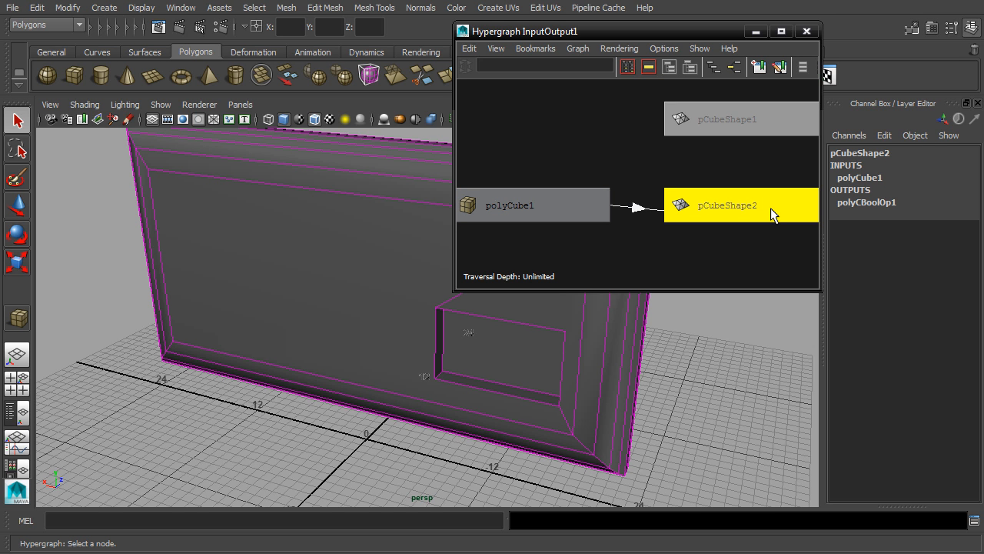
Move the cutter along X to about -11.879, then reselect pCube3.
key("w")
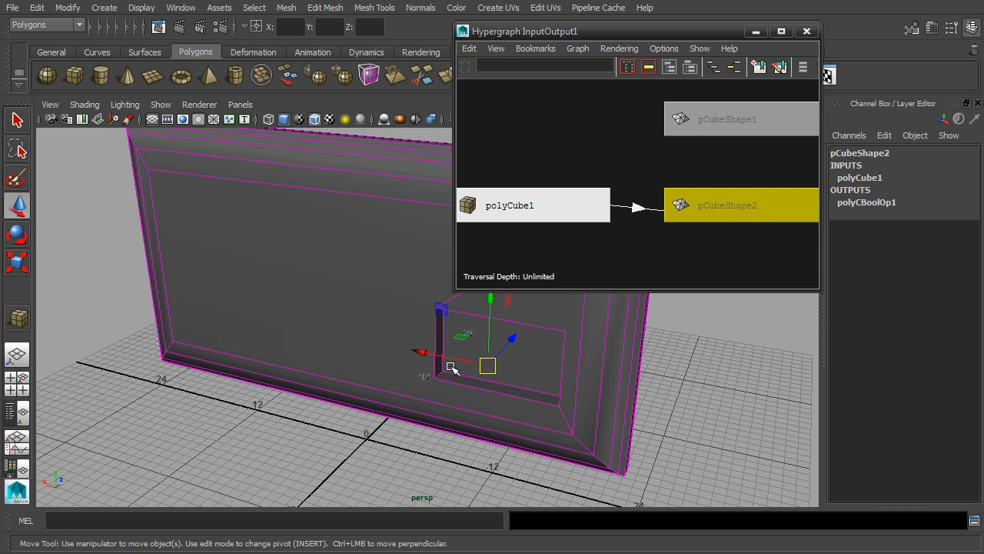
left_click_drag(452, 363, 280, 321)
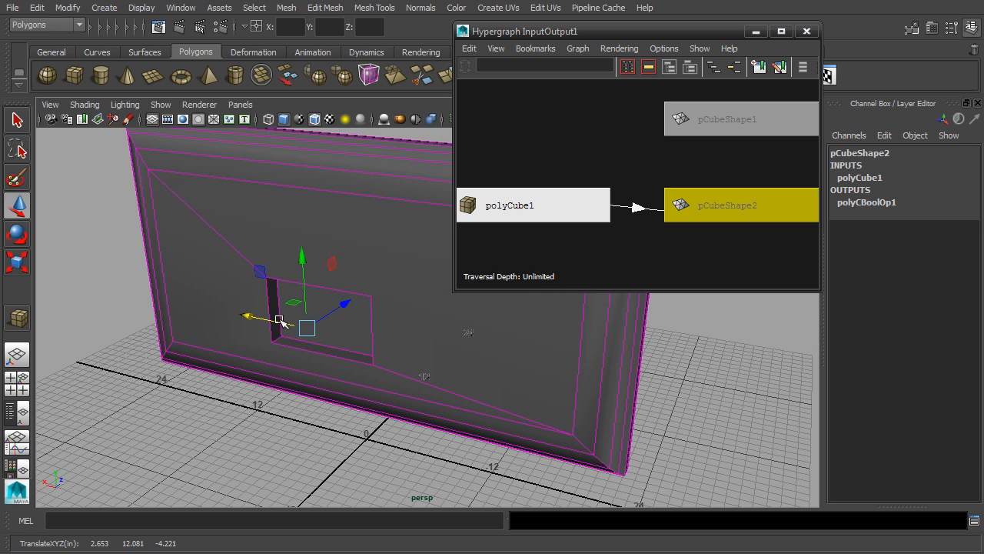
left_click_drag(527, 31, 643, 27)
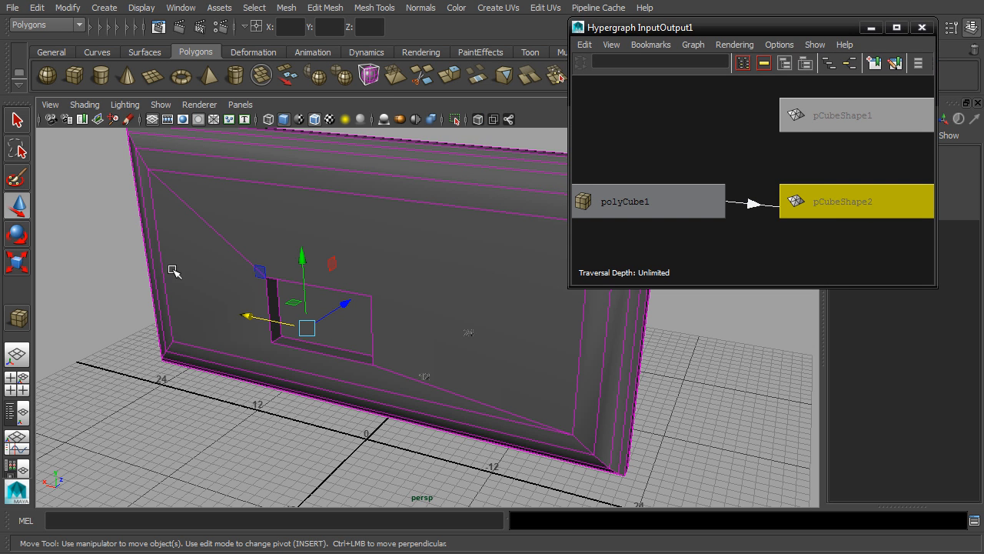
left_click_drag(275, 318, 386, 316)
middle_click_drag(442, 312, 442, 315)
middle_click_drag(440, 358, 432, 361)
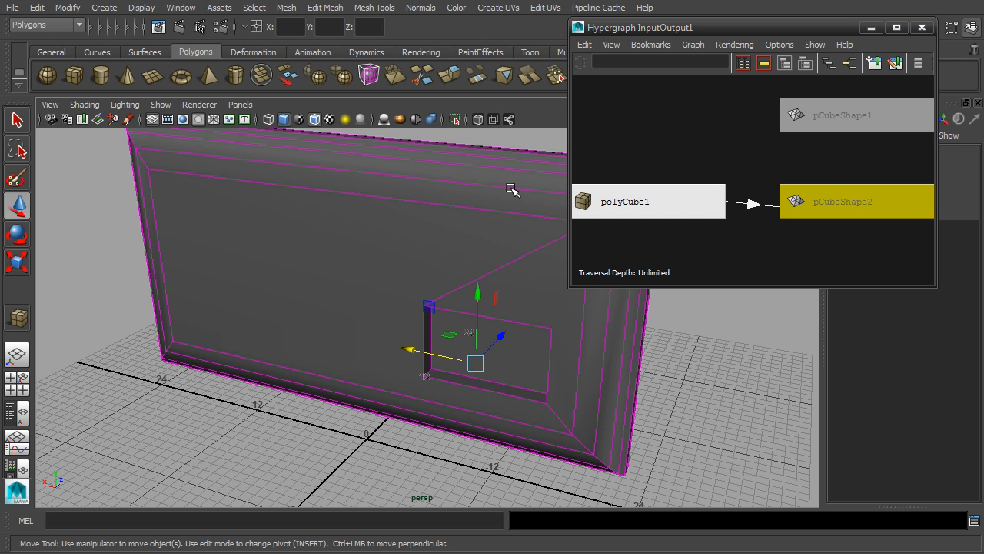
left_click(512, 190)
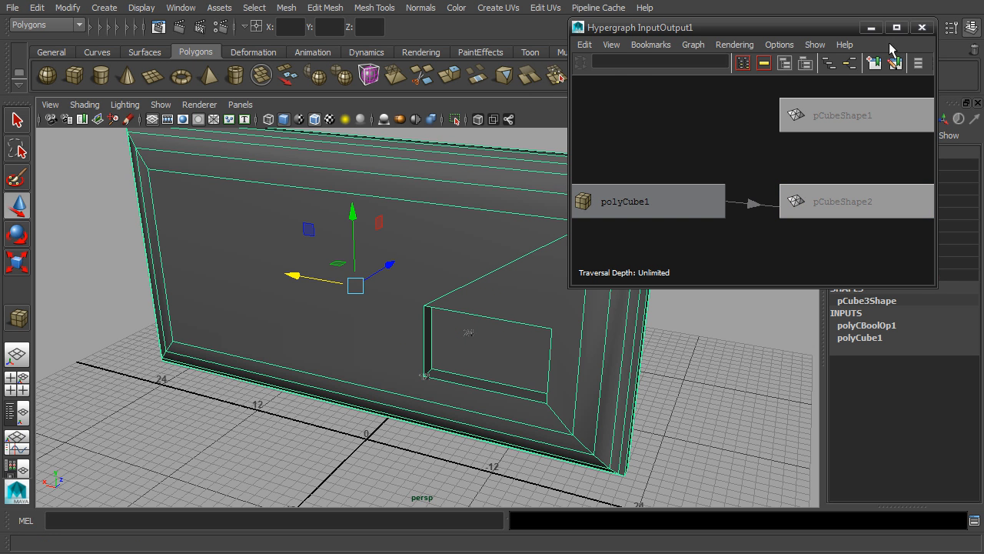
Close the Hypergraph and delete pCube3's history with Edit > Delete by Type > History.
left_click(922, 28)
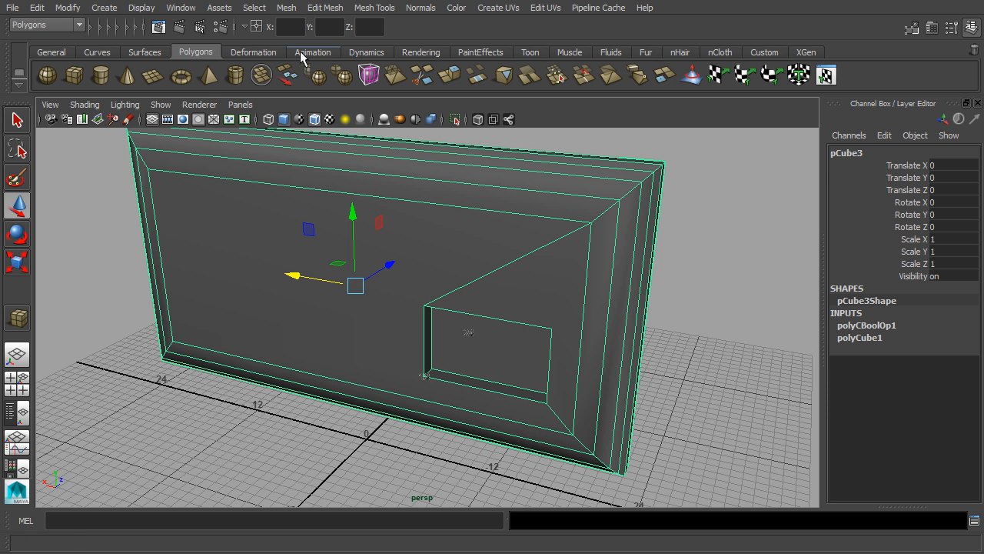
left_click(36, 8)
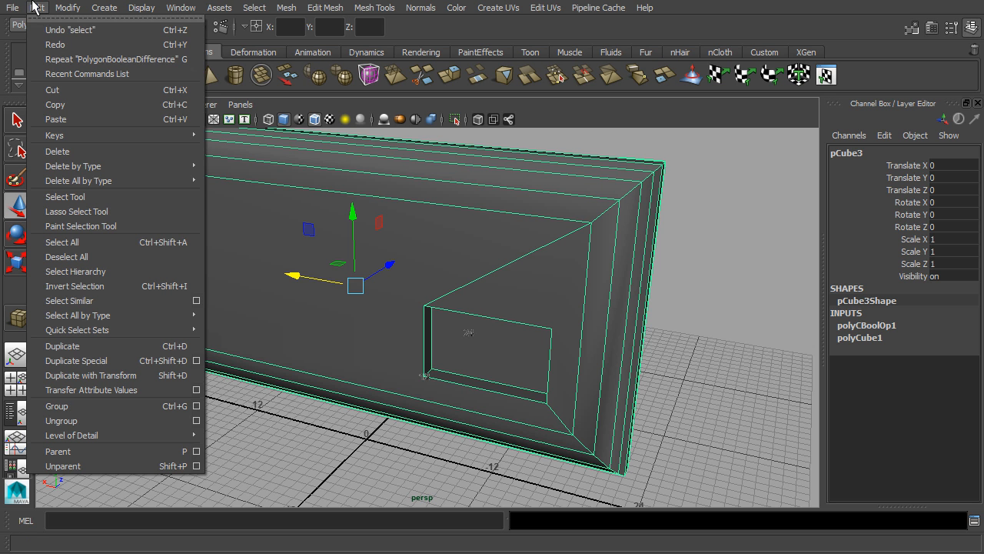
mouse_move(122, 164)
left_click(254, 173)
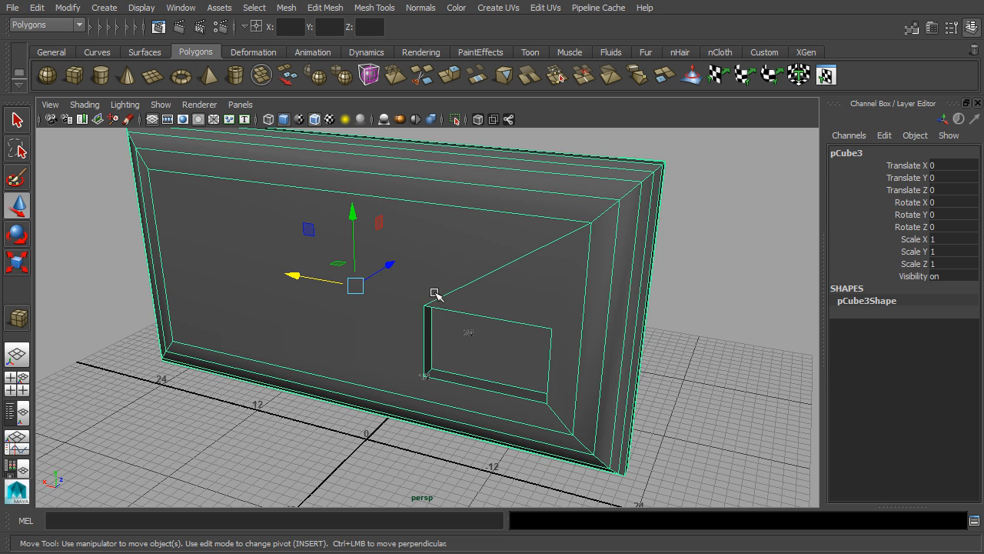
left_click_drag(572, 363, 620, 230, "alt")
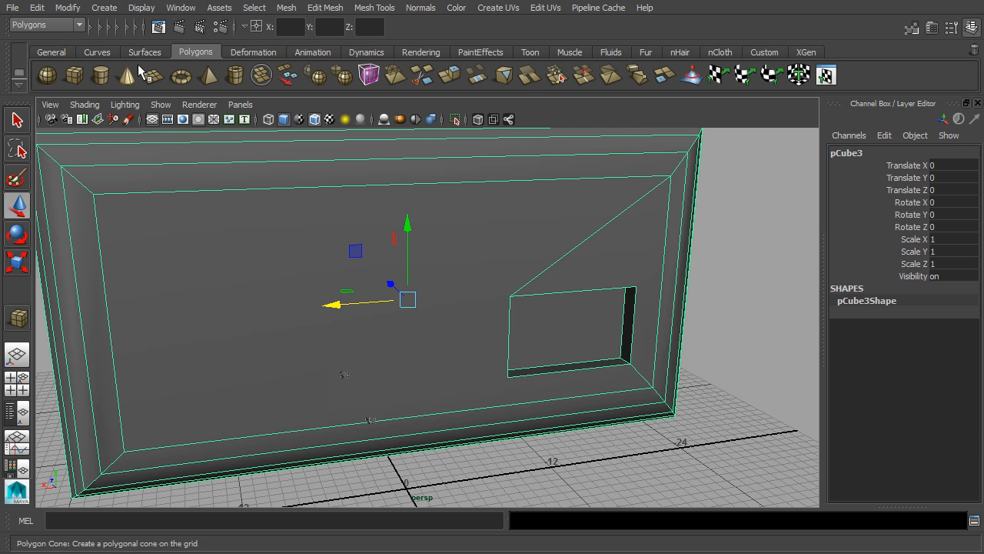
With the Multi-Cut Tool, cut an edge from the frame's inner top-left corner to the recess's top-left corner.
left_click(380, 8)
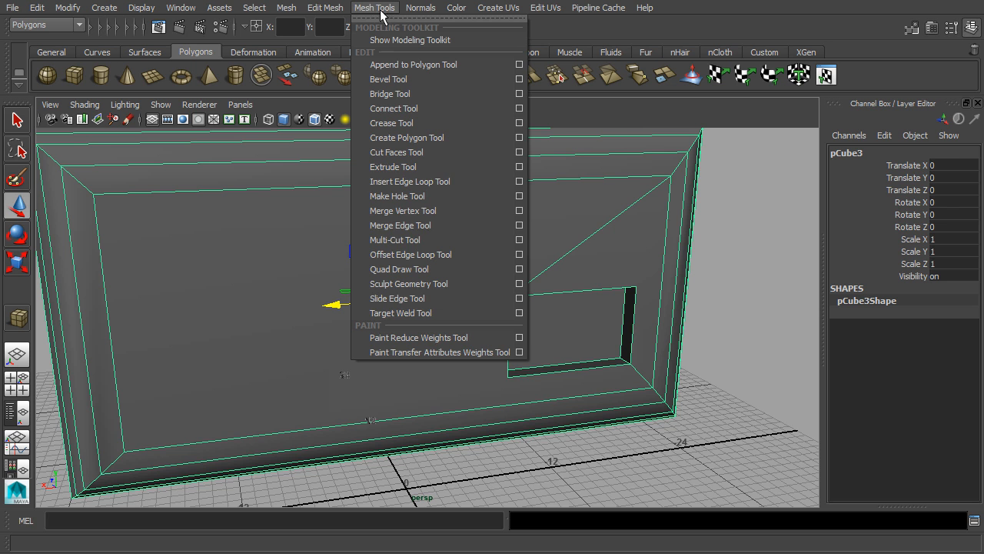
left_click(431, 240)
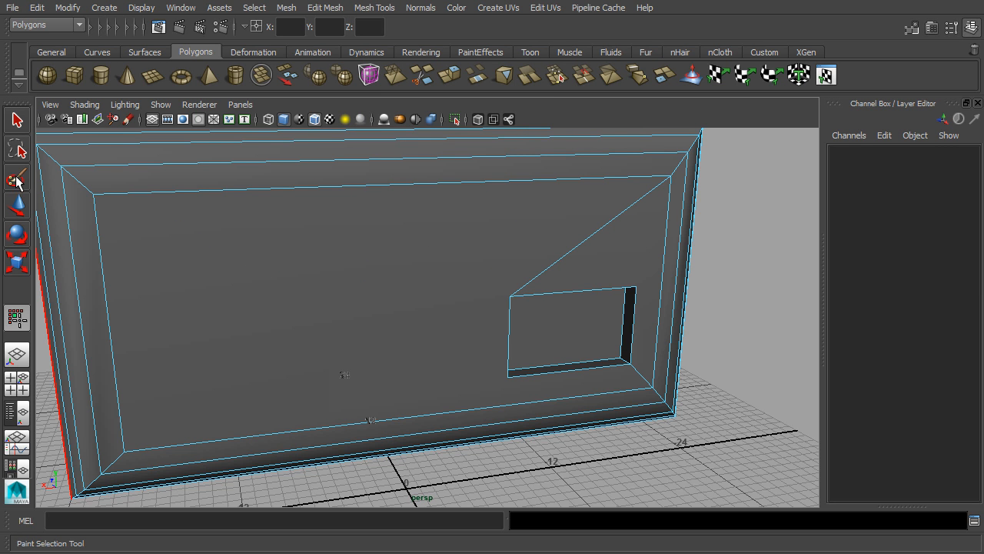
left_click(93, 194)
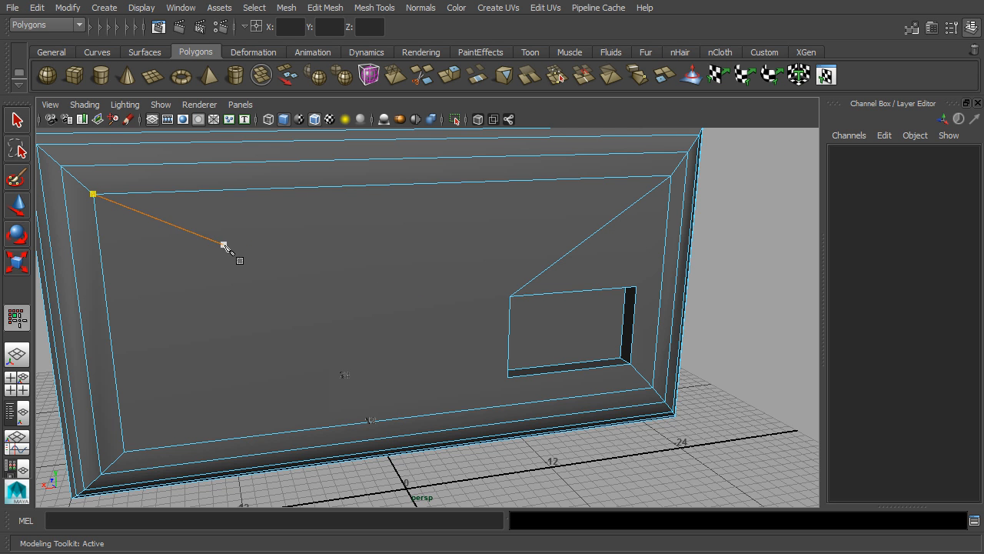
left_click(510, 295)
key("BackSpace")
left_click(510, 296)
key("BackSpace")
left_click(92, 193)
key("BackSpace")
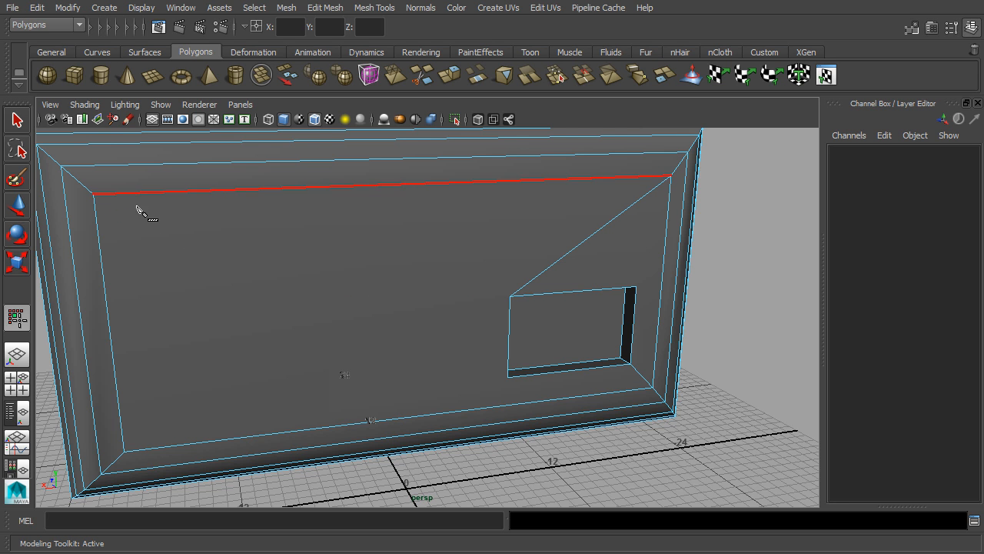
left_click(93, 195)
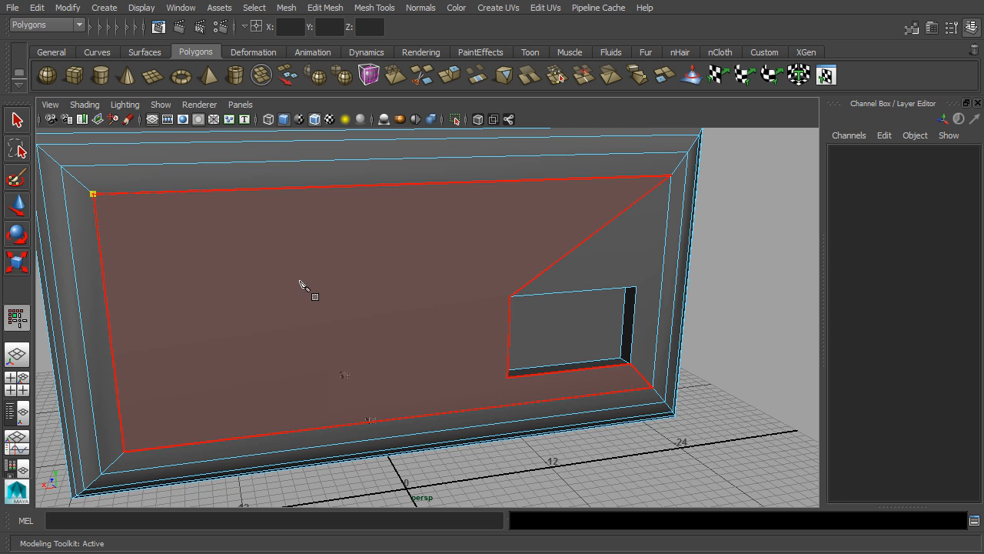
left_click(511, 297)
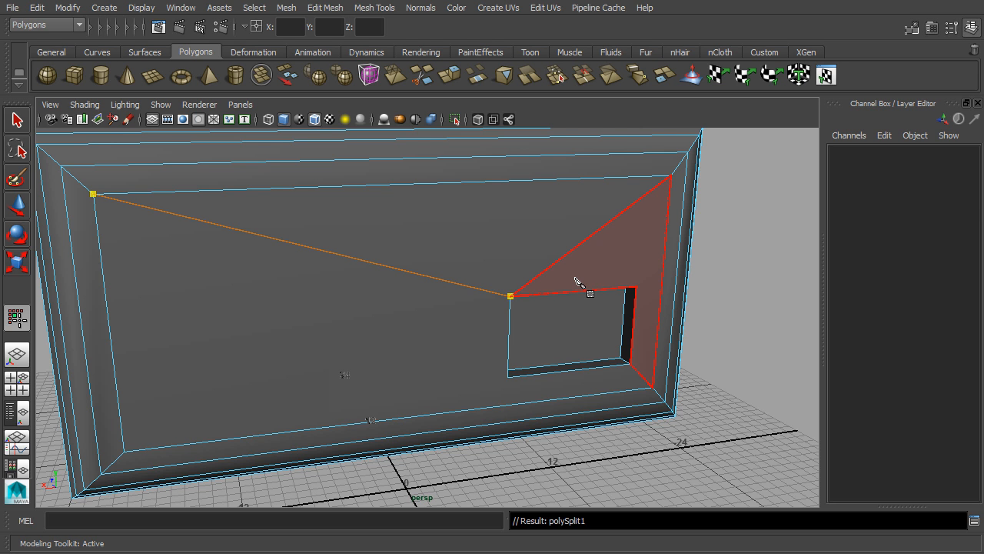
key("Return")
Cut a second edge from the frame's inner bottom-left corner to the recess's bottom-left corner.
left_click(508, 378)
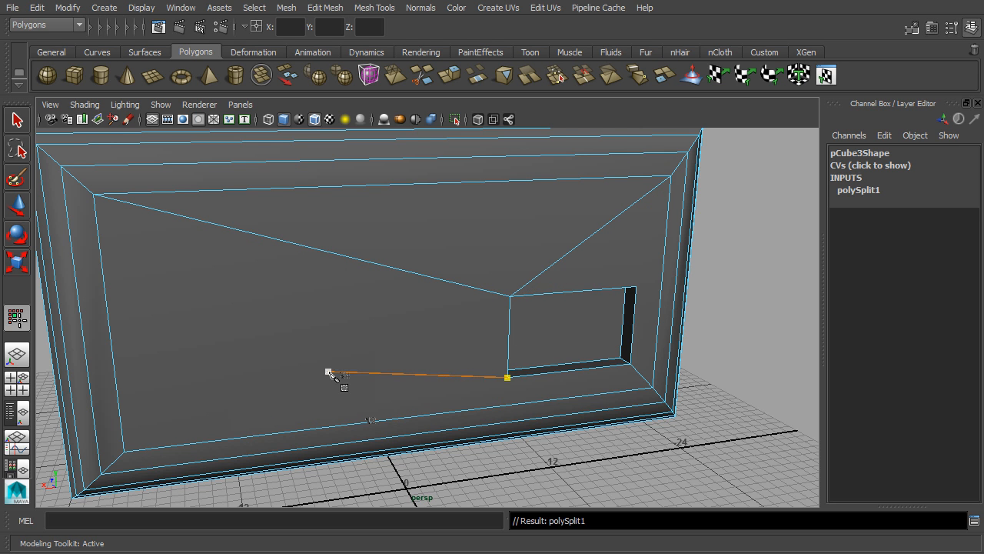
key("BackSpace")
left_click(125, 453)
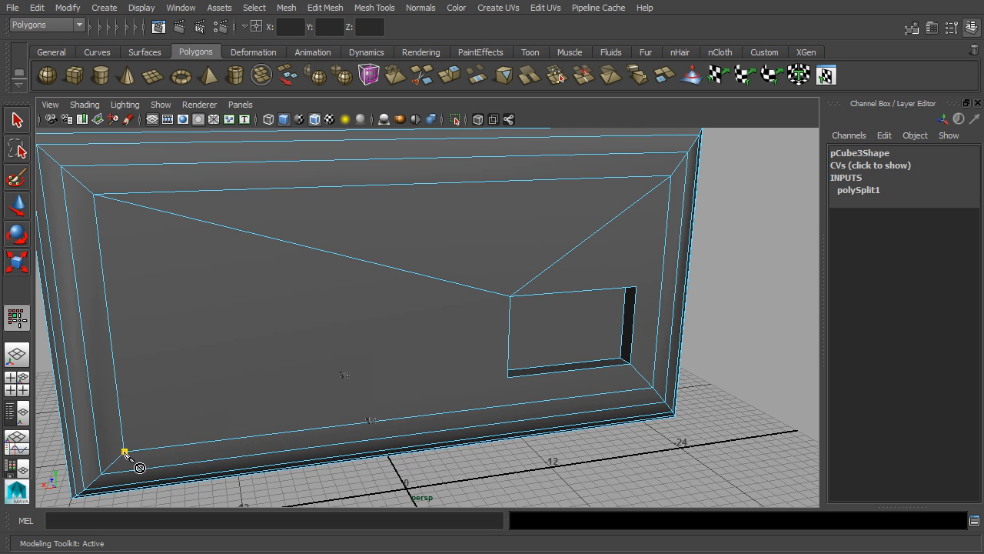
left_click(508, 377)
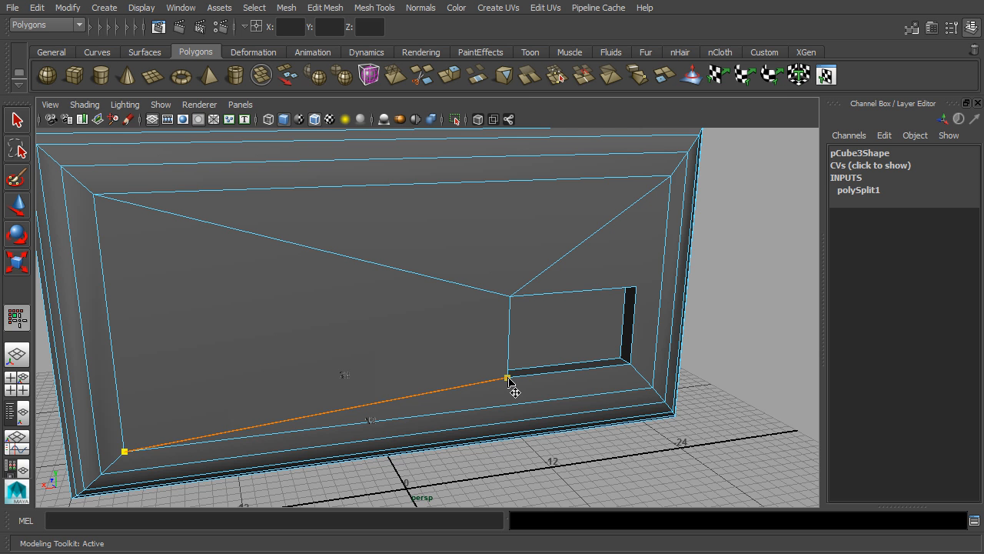
key("Return")
Cut a third edge from the frame's inner top-right corner to the recess's top-right corner.
left_click(635, 286)
left_click_drag(613, 270, 613, 249, "alt")
right_click_drag(613, 249, 571, 326, "alt")
middle_click_drag(571, 326, 521, 384, "alt")
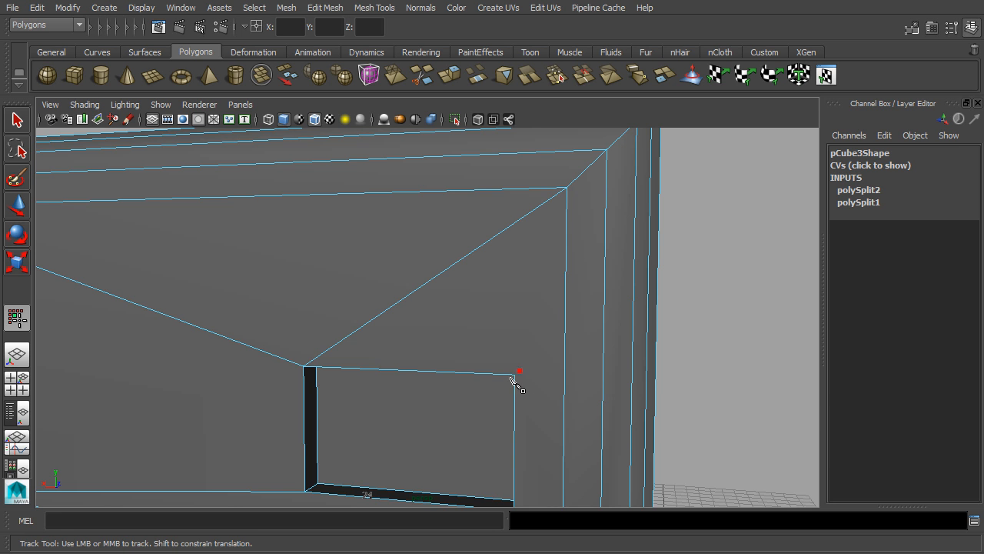
left_click_drag(564, 380, 459, 288, "alt")
scroll(438, 274, "up", 3)
scroll(401, 153, "down", 3)
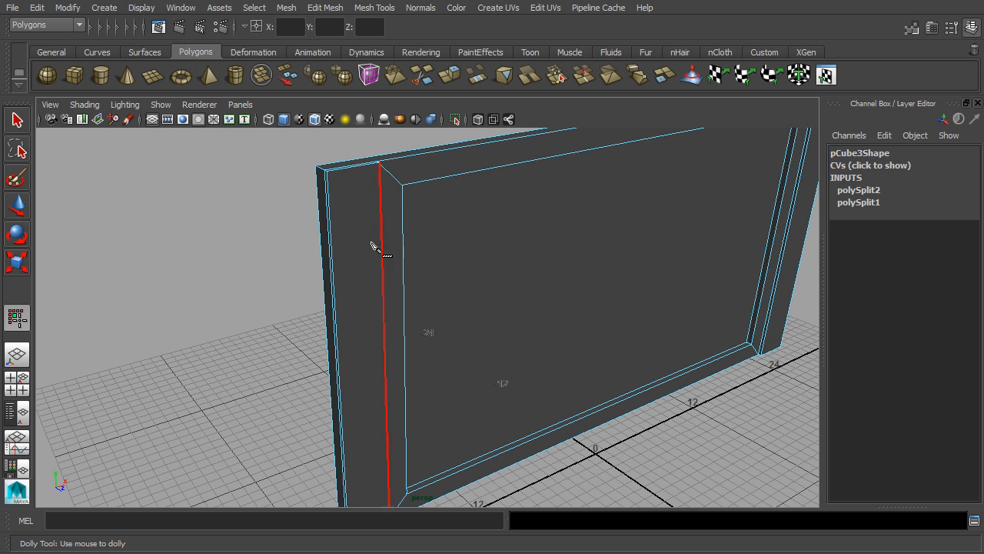
left_click_drag(331, 238, 585, 226, "alt")
middle_click_drag(585, 226, 428, 264, "alt")
left_click(388, 181)
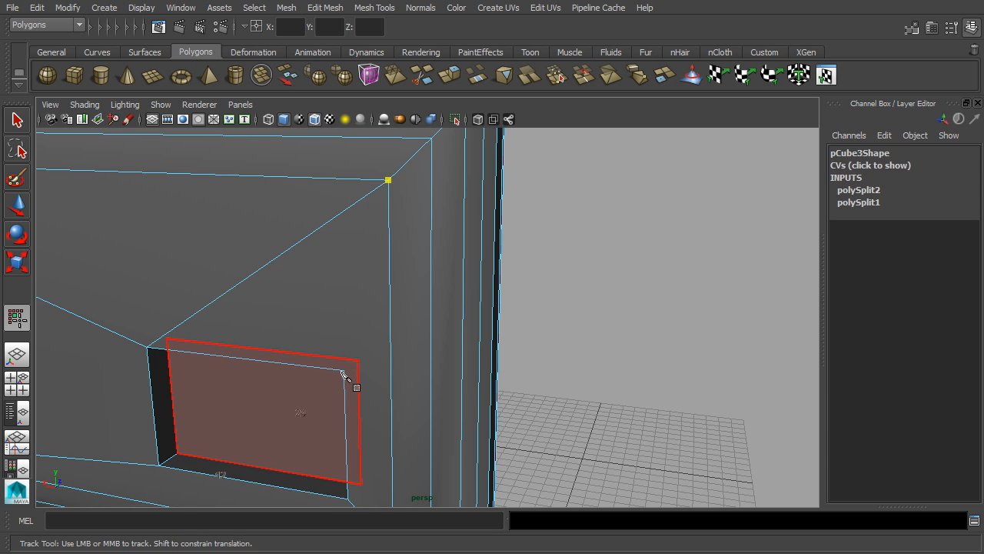
left_click(344, 370)
key("Return")
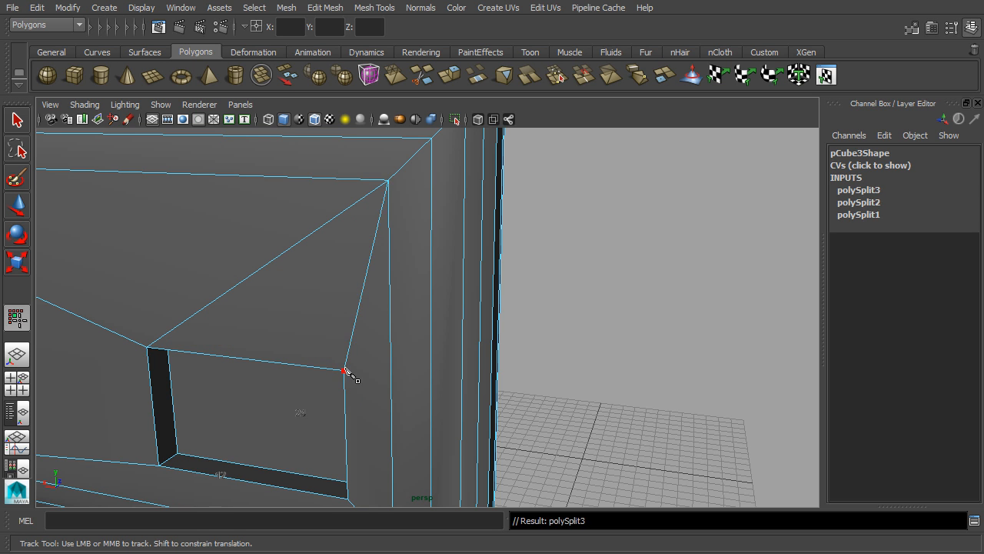
left_click_drag(477, 356, 608, 308, "alt")
right_click_drag(608, 308, 677, 334, "alt")
left_click_drag(676, 334, 615, 254, "alt")
middle_click_drag(616, 254, 597, 221, "alt")
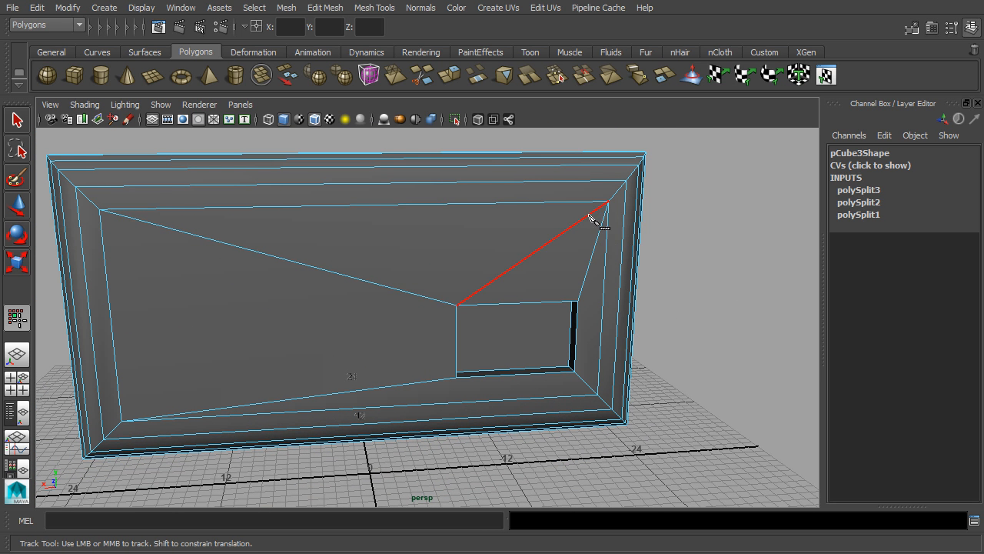
Remove the diagonal edge above the recess and return to Object Mode.
left_click(17, 120)
left_click(492, 284)
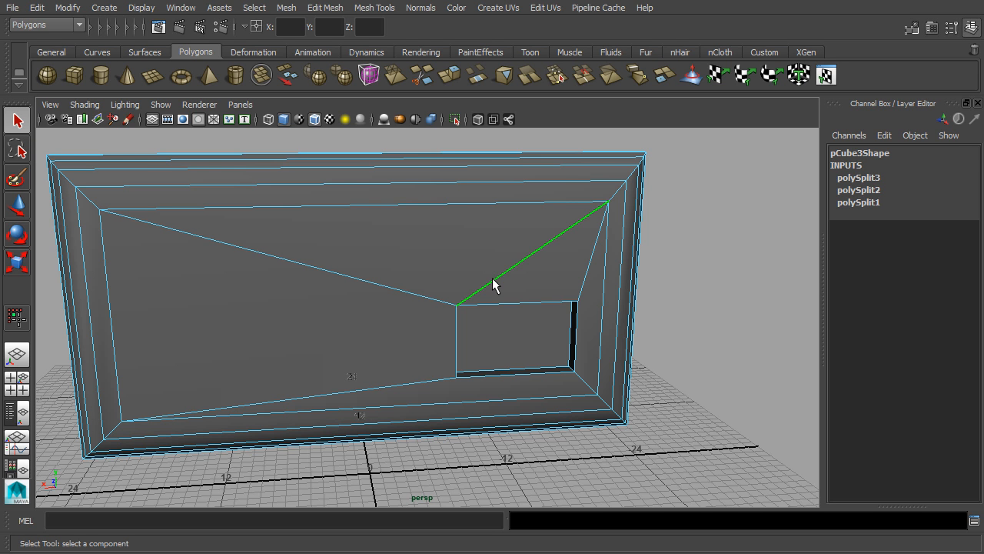
left_click(667, 199)
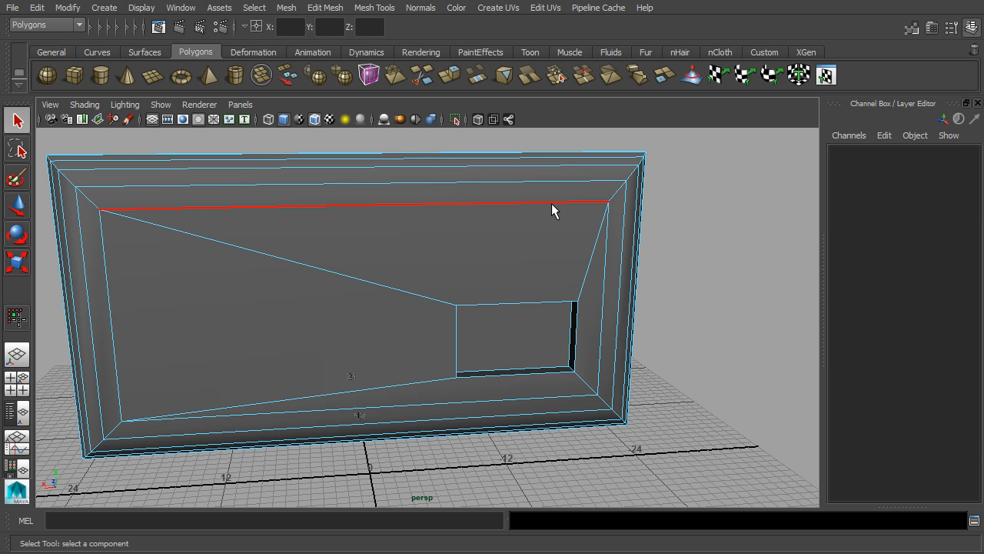
right_click_drag(552, 203, 598, 209)
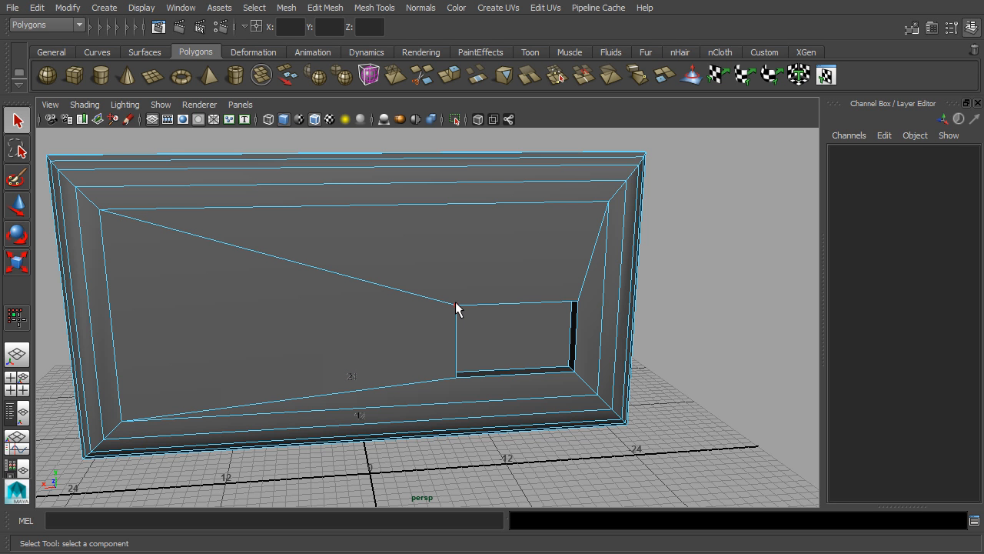
right_click_drag(472, 258, 498, 166)
Select pCube3 and delete its construction history again.
left_click(500, 223)
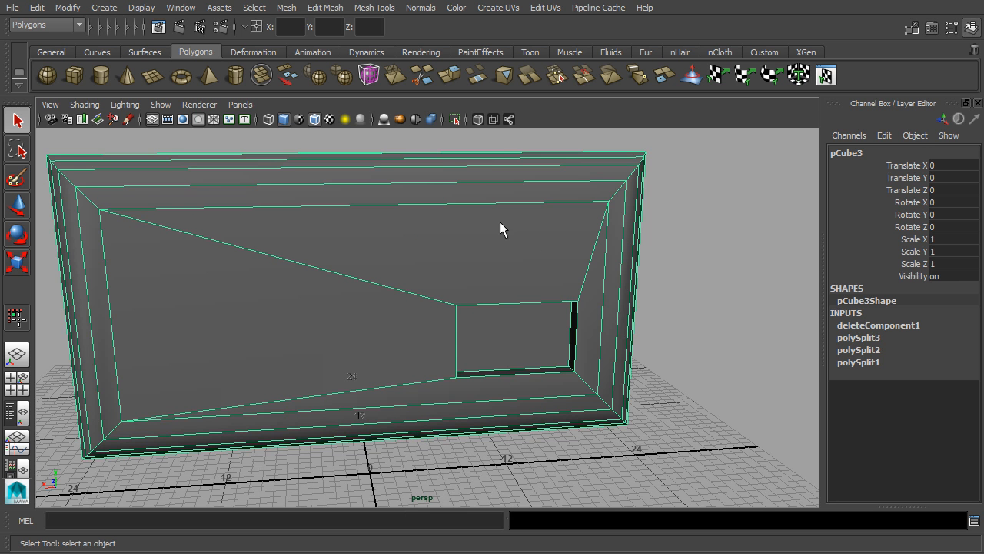
mouse_move(672, 312)
left_mouse_down("alt")
mouse_move(611, 274)
mouse_move(742, 254)
mouse_move(695, 244)
mouse_move(582, 275)
mouse_move(621, 265)
mouse_move(686, 270)
mouse_move(688, 290)
mouse_move(666, 295)
left_mouse_up("alt")
left_click(742, 254)
left_click(559, 267)
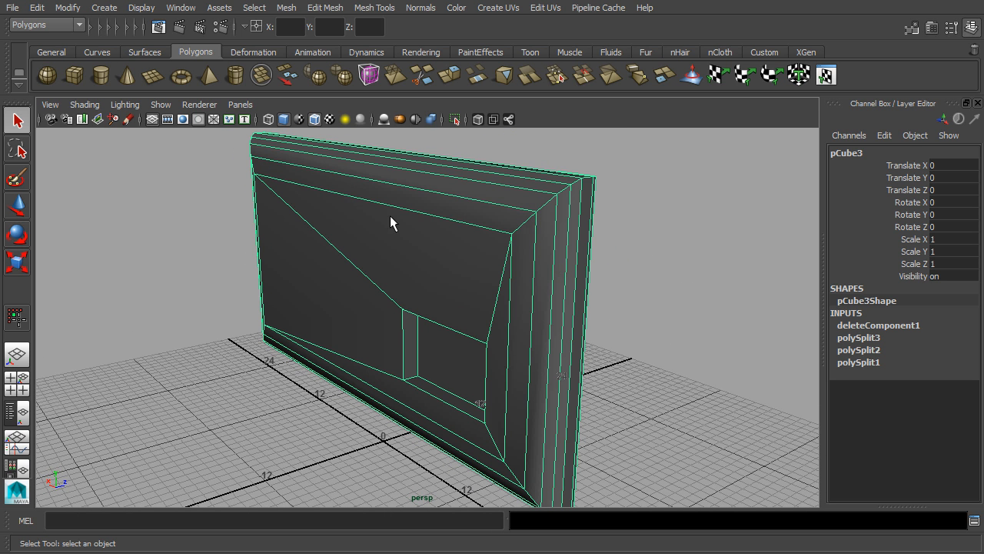
left_click(37, 8)
mouse_move(67, 138)
mouse_move(113, 165)
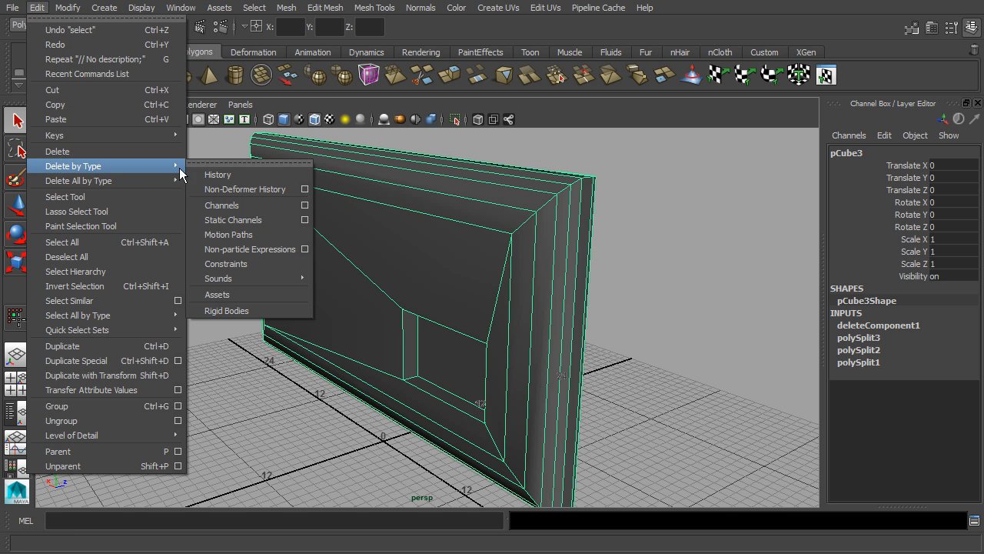
left_click(205, 174)
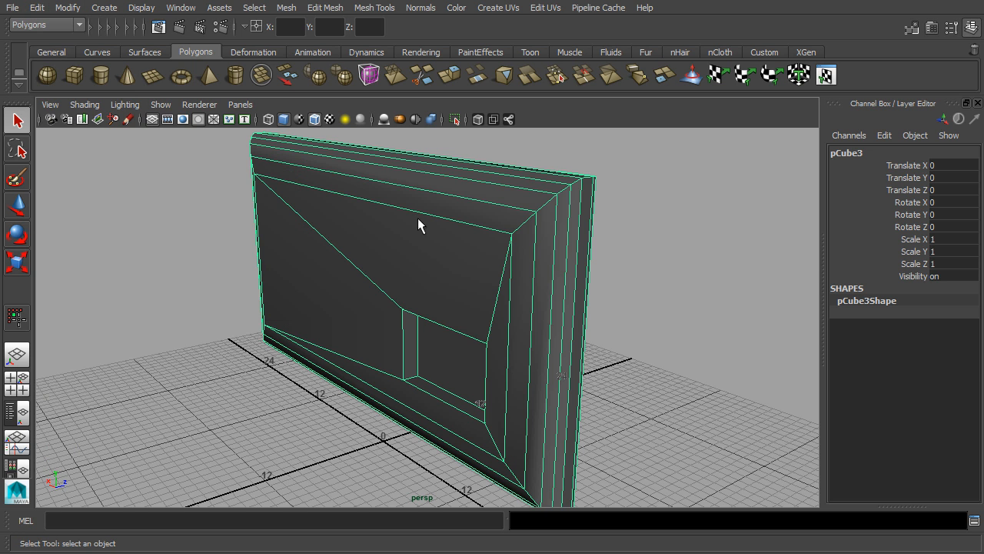
Draw a new polygon cube, pCube4, and raise it beside the panel's right edge.
left_click(105, 7)
mouse_move(139, 46)
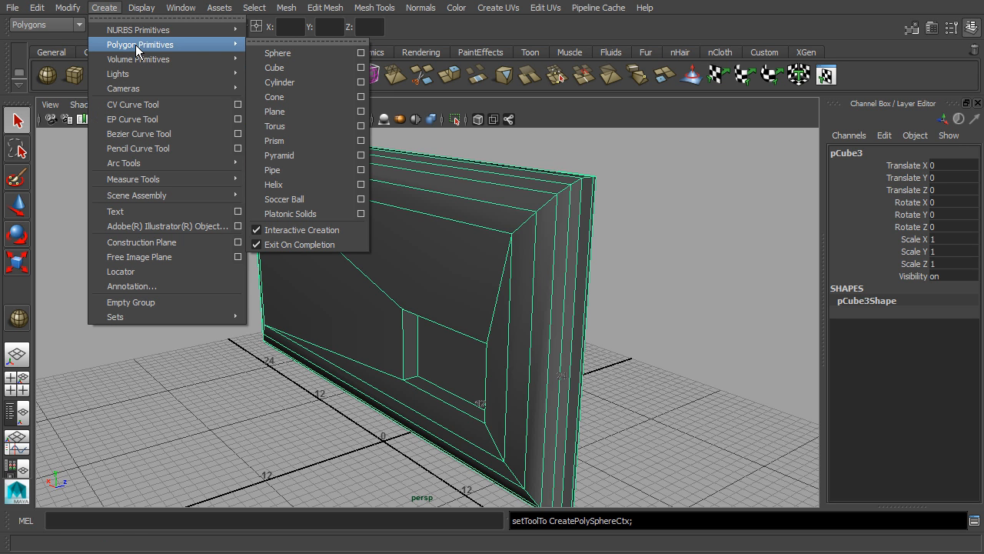
left_click(306, 68)
middle_click_drag(598, 269, 534, 213, "alt")
left_click_drag(504, 497, 462, 515)
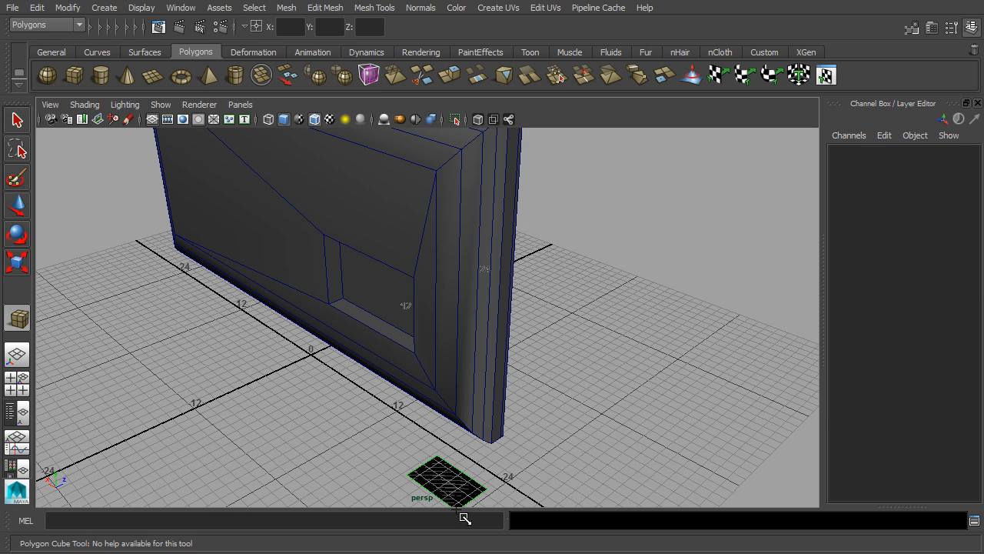
left_click_drag(462, 471, 452, 254)
left_click(19, 206)
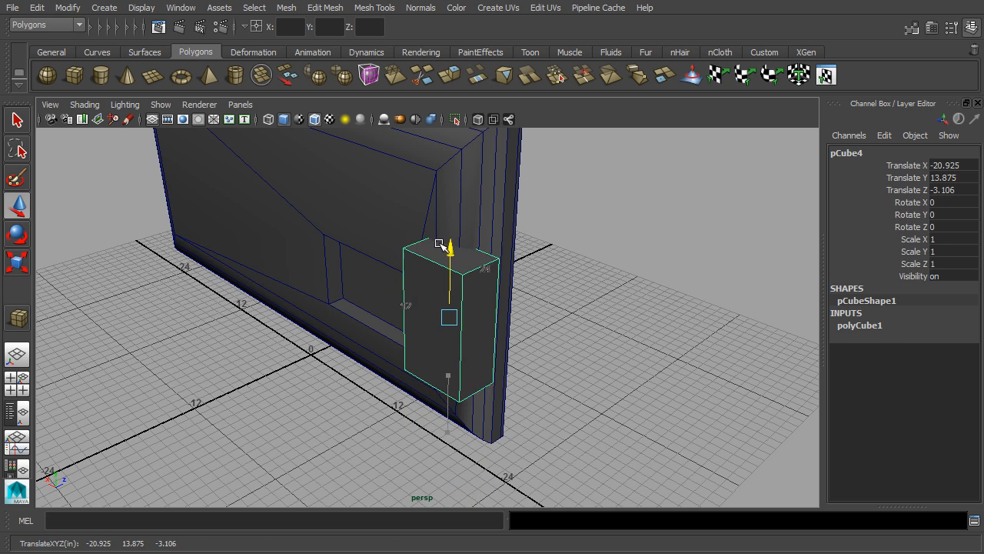
left_click_drag(567, 318, 710, 276, "alt")
Give the new block a Height of 10 and a Depth of 1.5.
left_click(869, 325)
left_click_drag(761, 342, 687, 374, "alt")
double_click(961, 349)
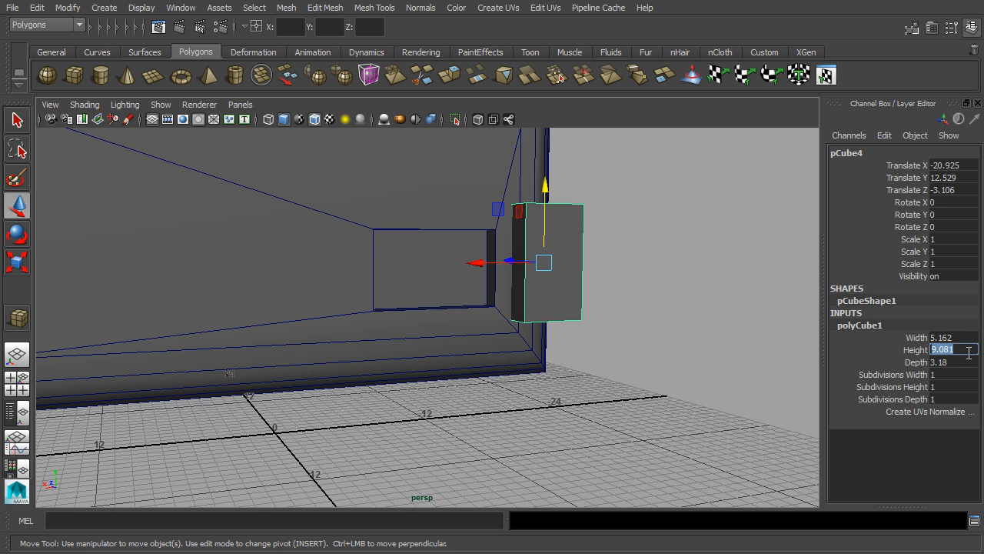
type("10")
key("Return")
left_click_drag(752, 339, 779, 394, "alt")
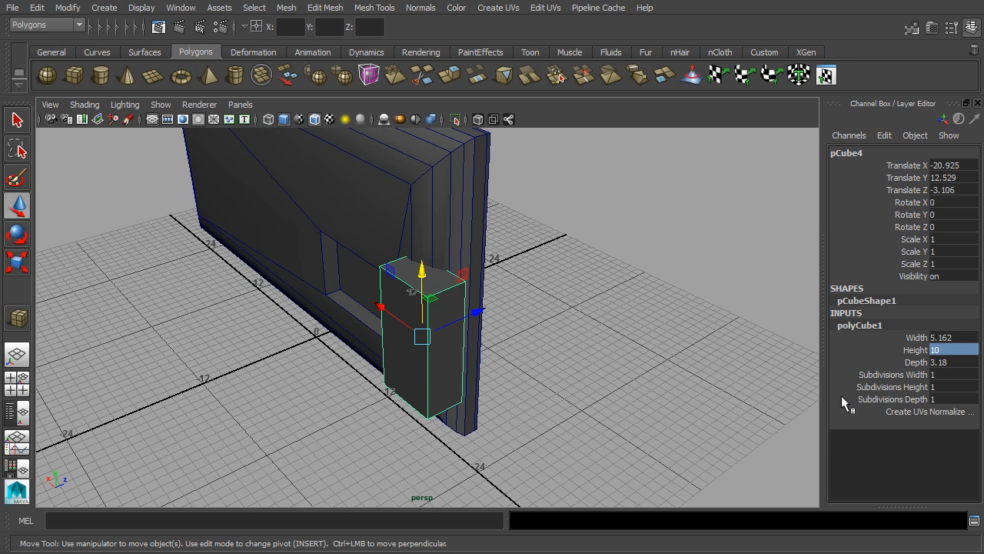
double_click(952, 361)
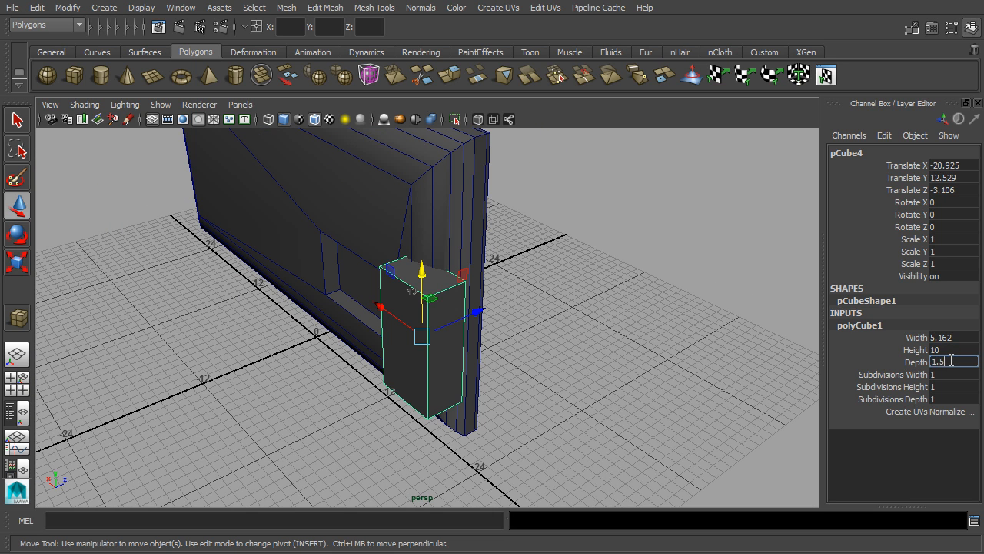
type("1.5")
key("Return")
left_click_drag(474, 312, 525, 336)
Position the block over the frame's side edge in four-view layout, then select frame and block.
key("space")
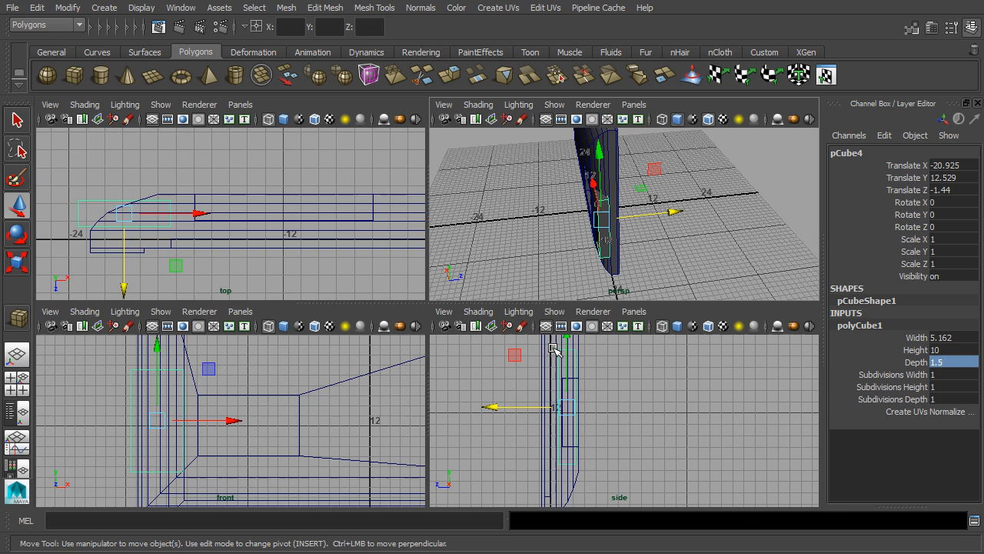
middle_click_drag(187, 286, 333, 263, "alt")
scroll(256, 262, "up", 3)
left_click_drag(223, 216, 199, 206)
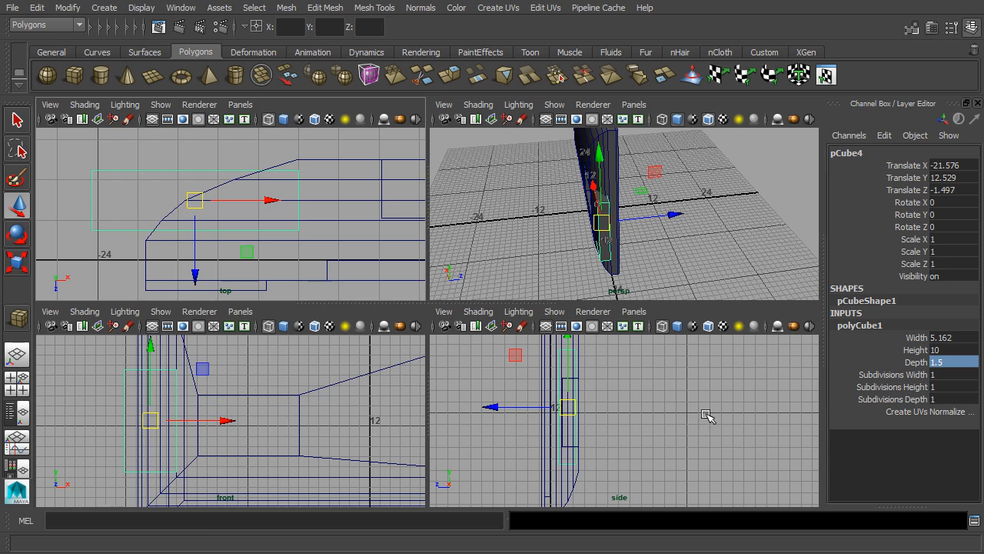
left_click_drag(656, 271, 704, 227, "alt")
key("space")
mouse_move(635, 303)
left_mouse_down("alt")
mouse_move(713, 297)
mouse_move(567, 285)
mouse_move(662, 277)
mouse_move(576, 284)
mouse_move(663, 223)
mouse_move(633, 298)
left_mouse_up("alt")
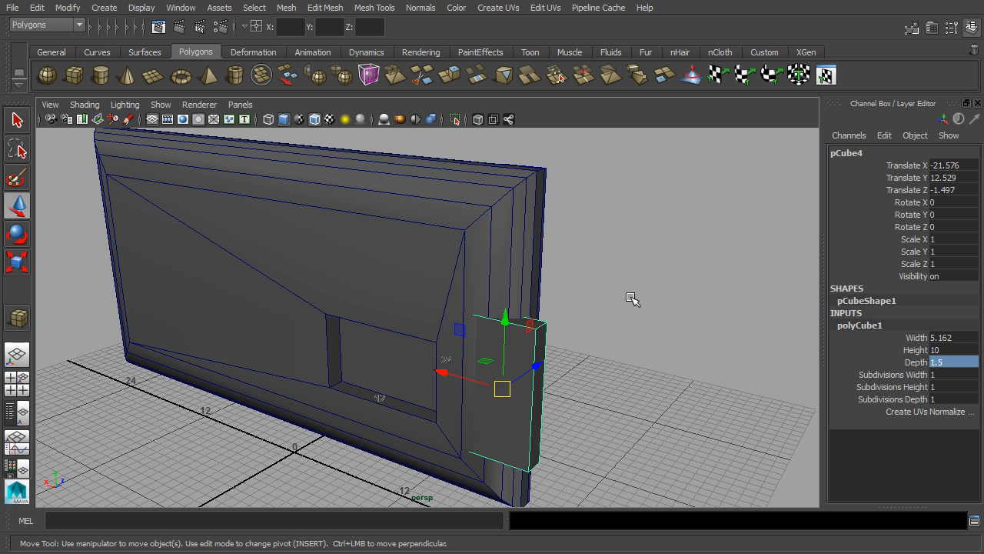
left_click(482, 193)
left_click(536, 339, "shift")
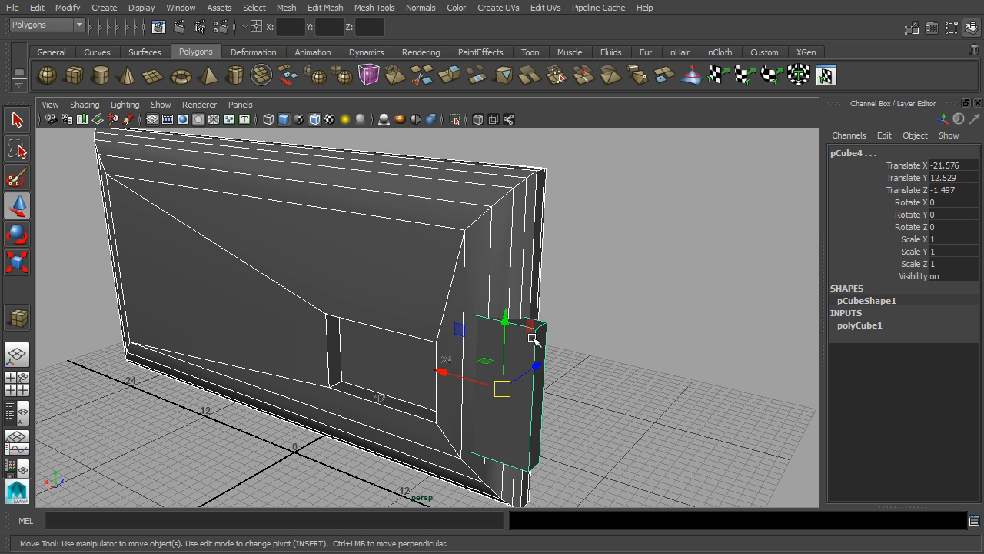
Apply Mesh > Booleans > Difference to subtract pCube4, notching the frame's side into pCube5.
left_click(286, 7)
mouse_move(300, 47)
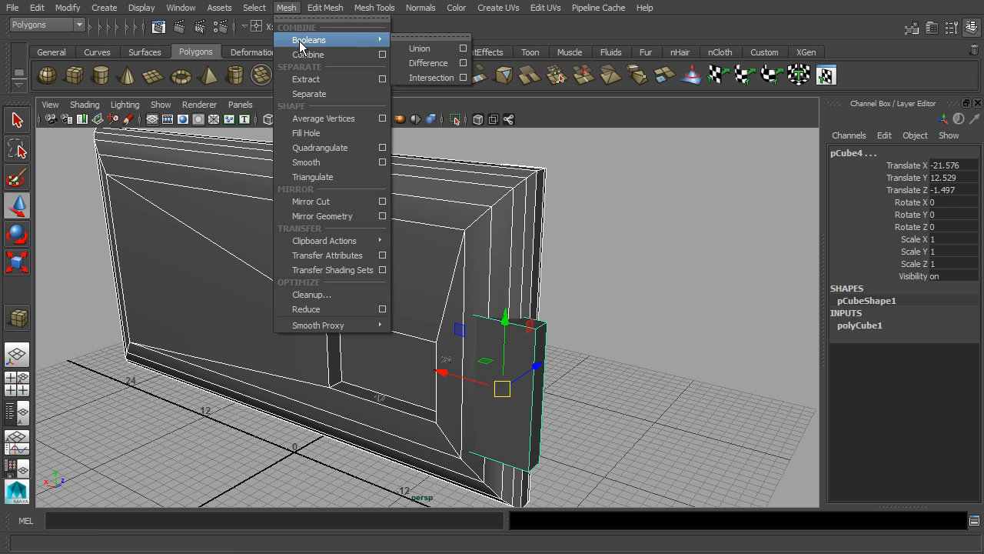
left_click(428, 63)
left_click_drag(629, 294, 584, 281, "alt")
key("q")
right_click_drag(596, 253, 721, 247, "alt")
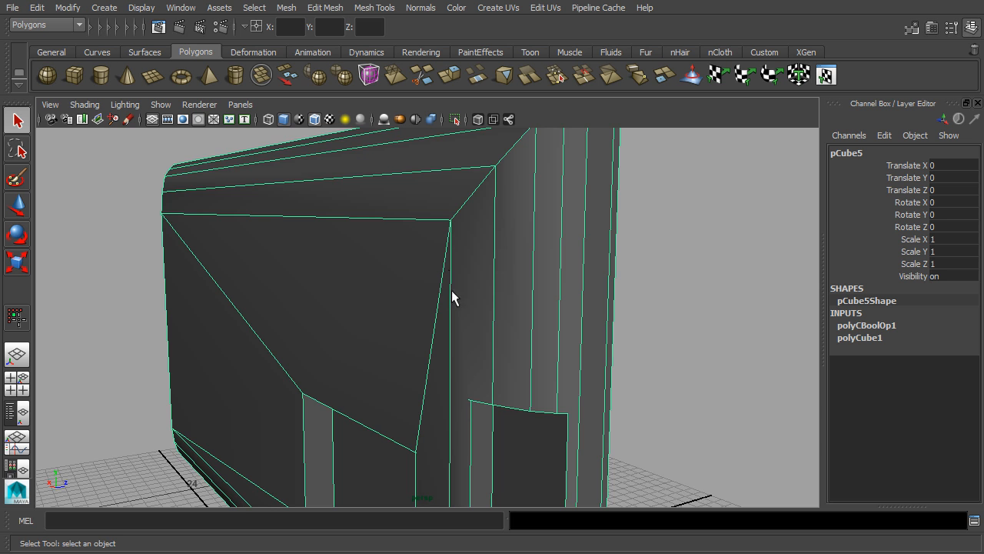
left_click_drag(462, 269, 509, 336, "alt")
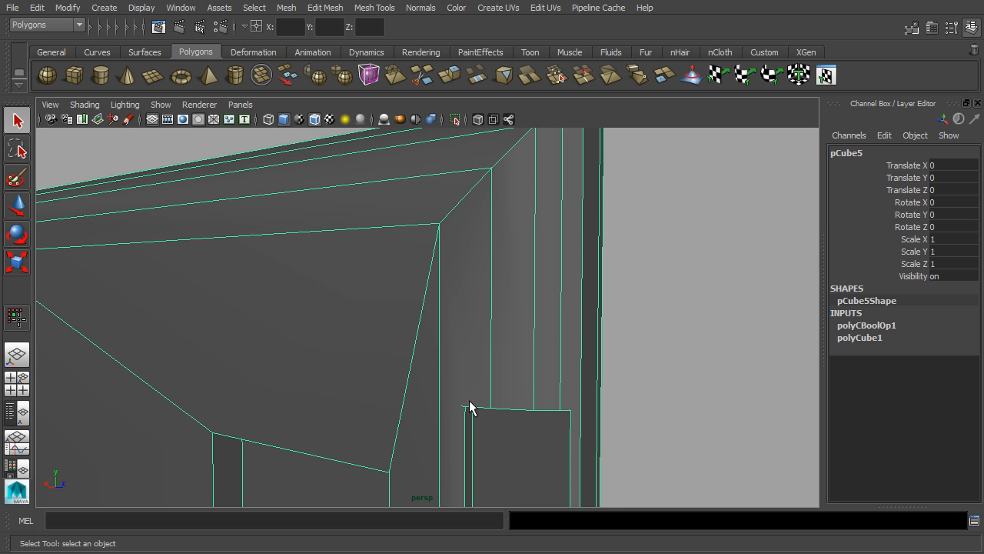
left_click(392, 8)
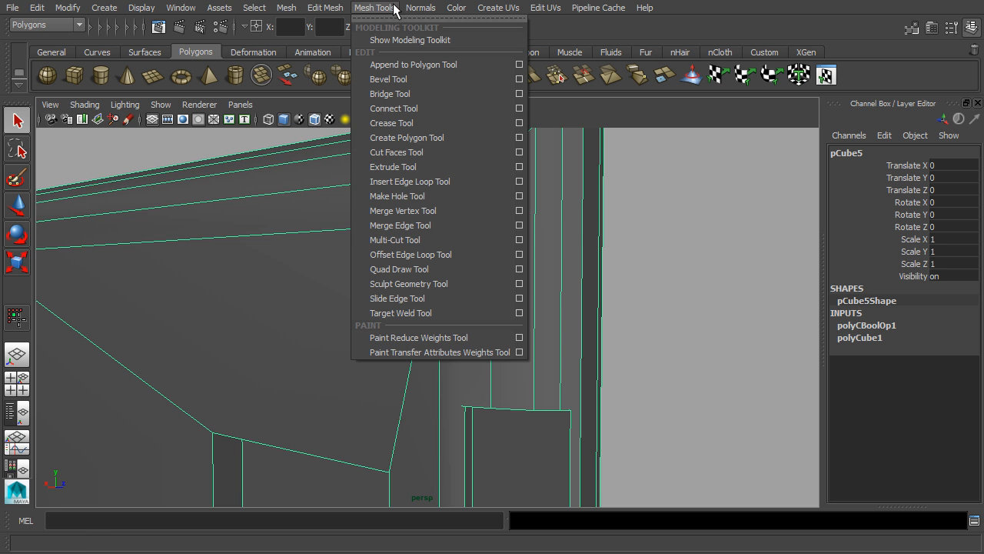
With the Multi-Cut Tool, cut an edge from the notch's upper corner to the inner frame corner.
left_click(419, 240)
left_click(465, 407)
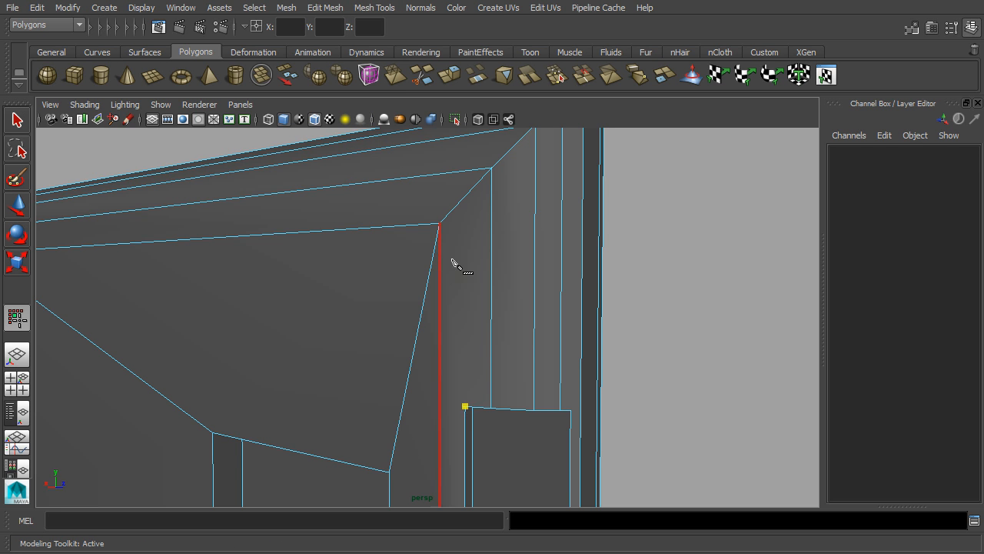
left_click(439, 224)
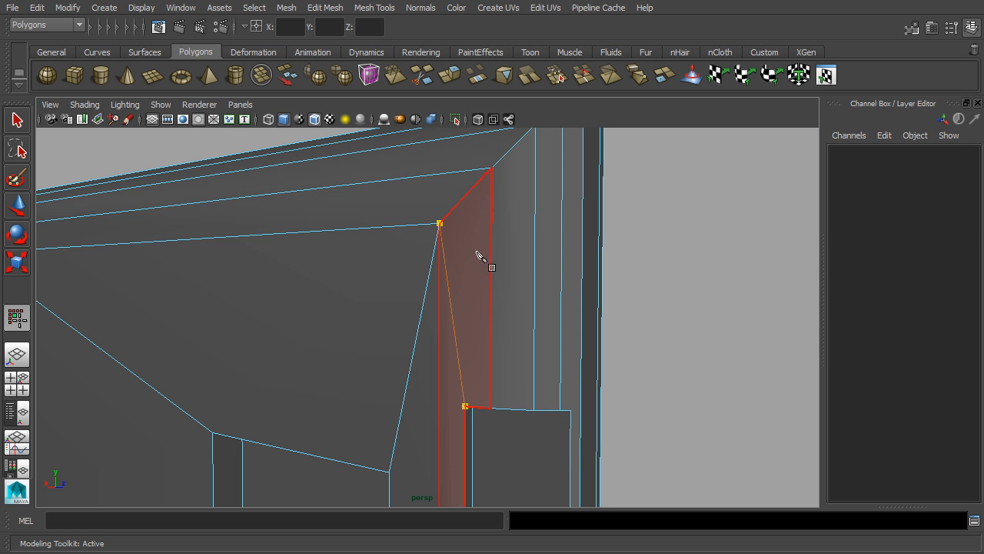
key("Return")
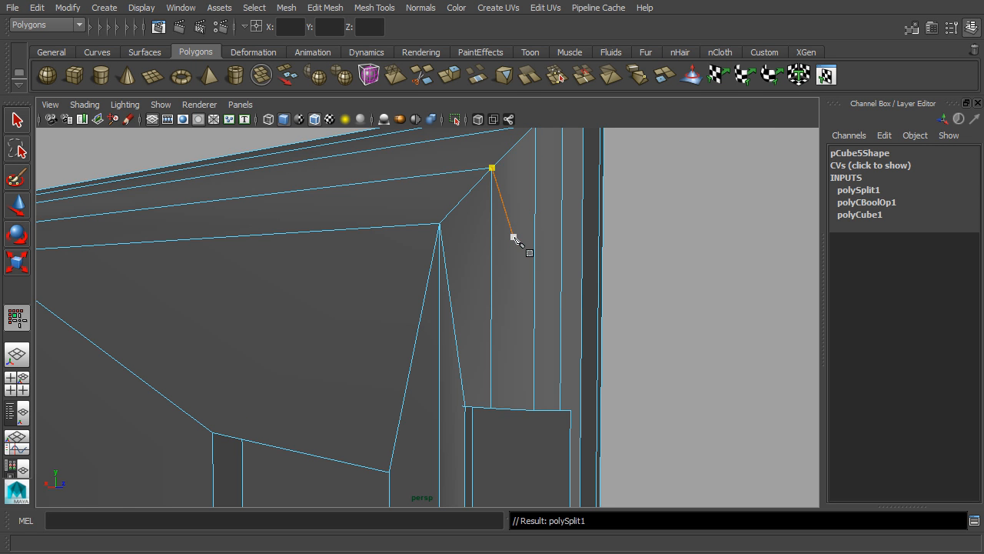
Cut a second edge running up to the frame's top corner.
left_click_drag(761, 400, 626, 341, "alt")
middle_click_drag(626, 340, 605, 351, "alt")
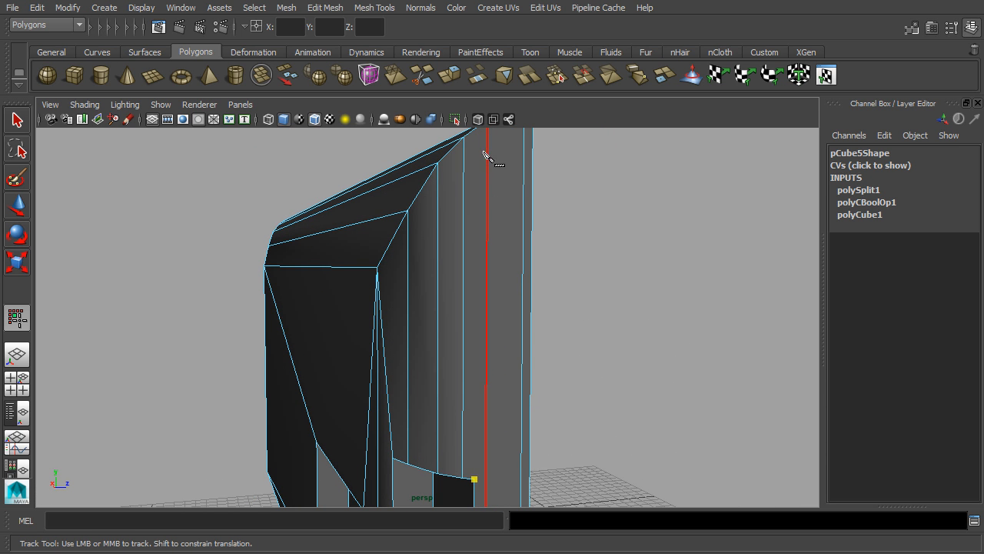
right_click_drag(528, 174, 542, 223, "alt")
middle_click_drag(542, 223, 549, 193, "alt")
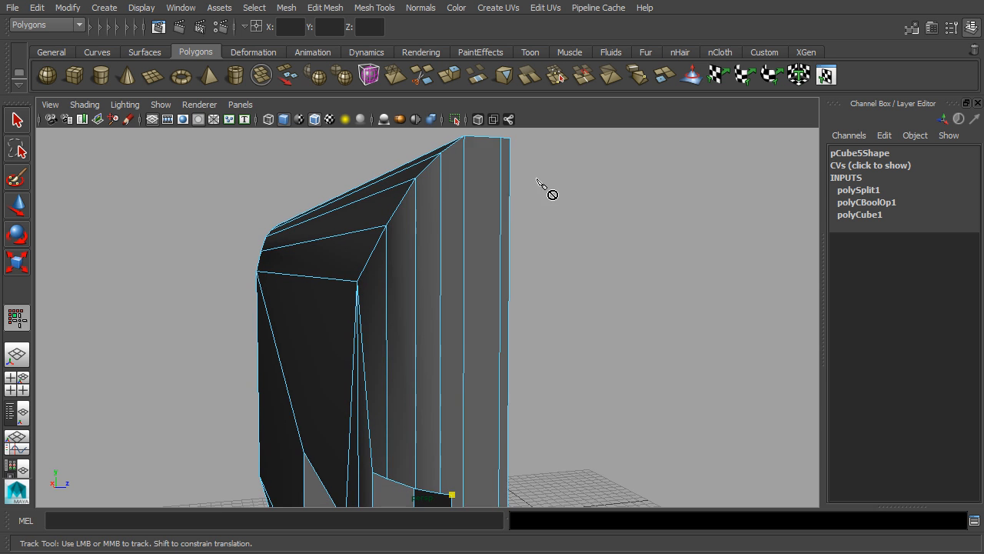
left_click(464, 137)
key("Return")
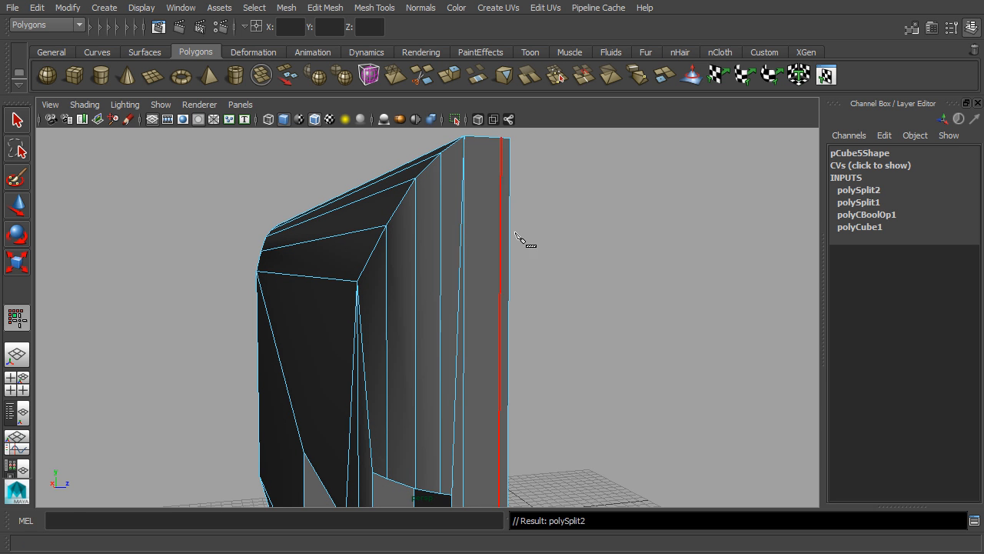
Cut a third edge from the notch's lower corner to the bevel corner.
right_click_drag(473, 153, 576, 325, "alt")
left_click_drag(576, 326, 624, 347, "alt")
middle_click_drag(623, 347, 602, 292, "alt")
scroll(605, 292, "down", 5)
right_click_drag(608, 292, 584, 346, "alt")
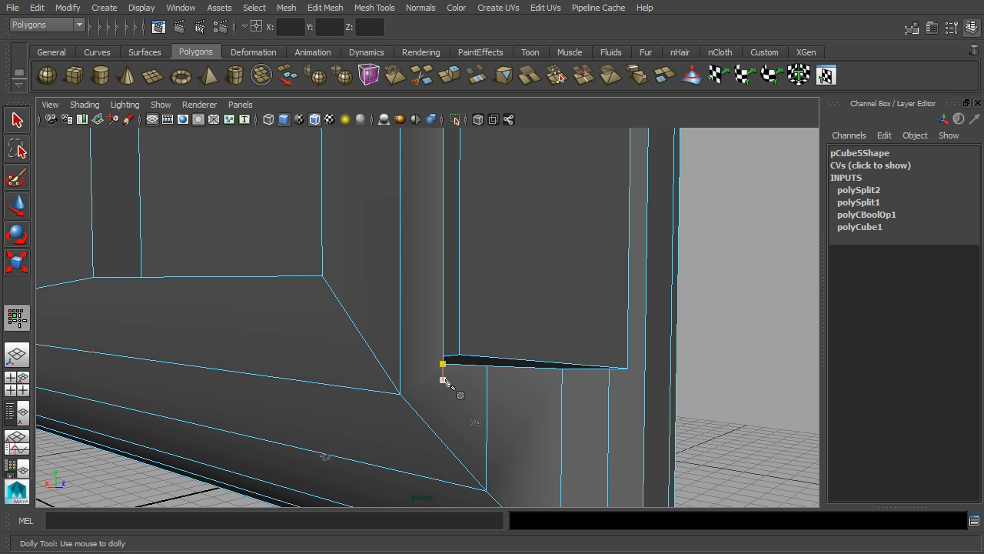
left_click(400, 394)
key("Return")
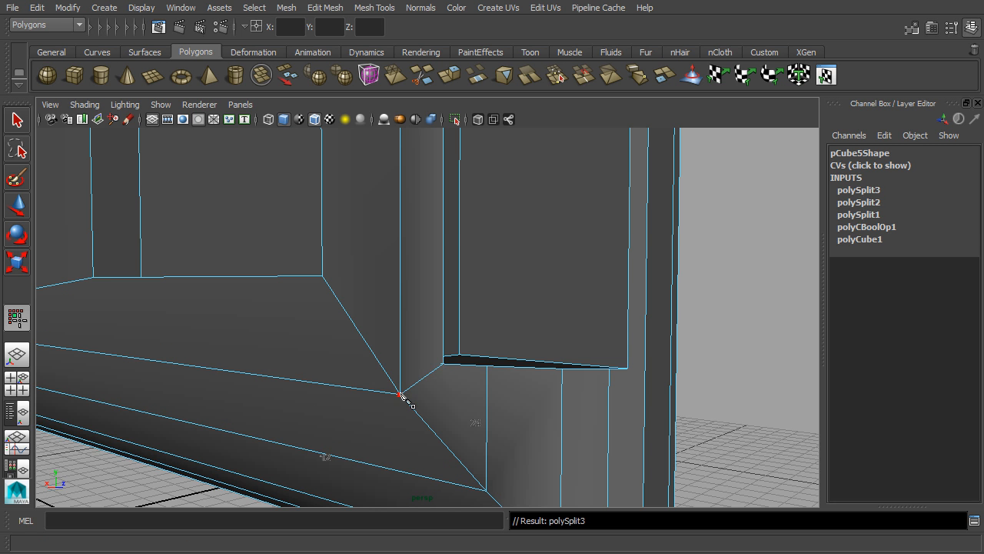
Cut a fourth edge to the frame's bottom corner, then select the whole frame in Object Mode.
left_click_drag(714, 424, 603, 318, "alt")
scroll(605, 320, "down", 4)
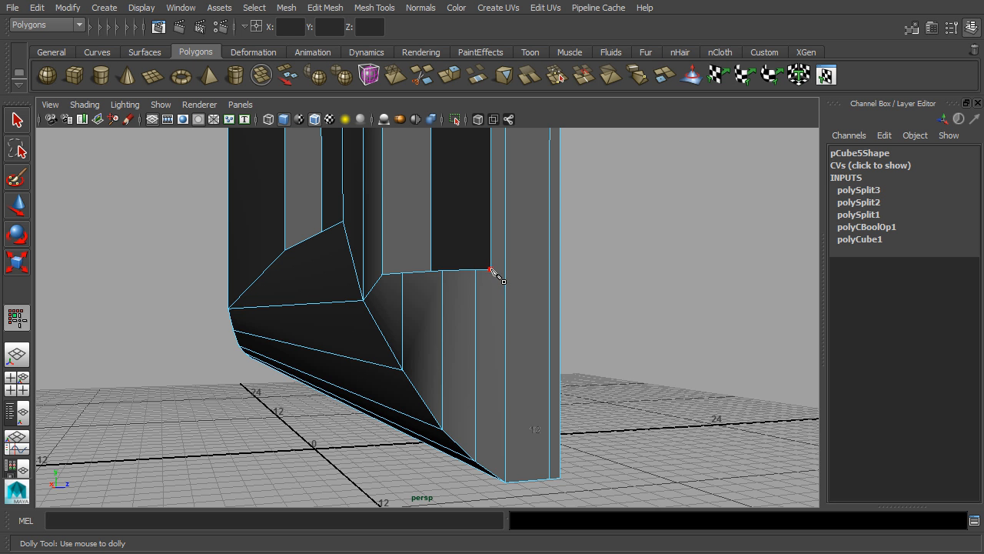
left_click(505, 483)
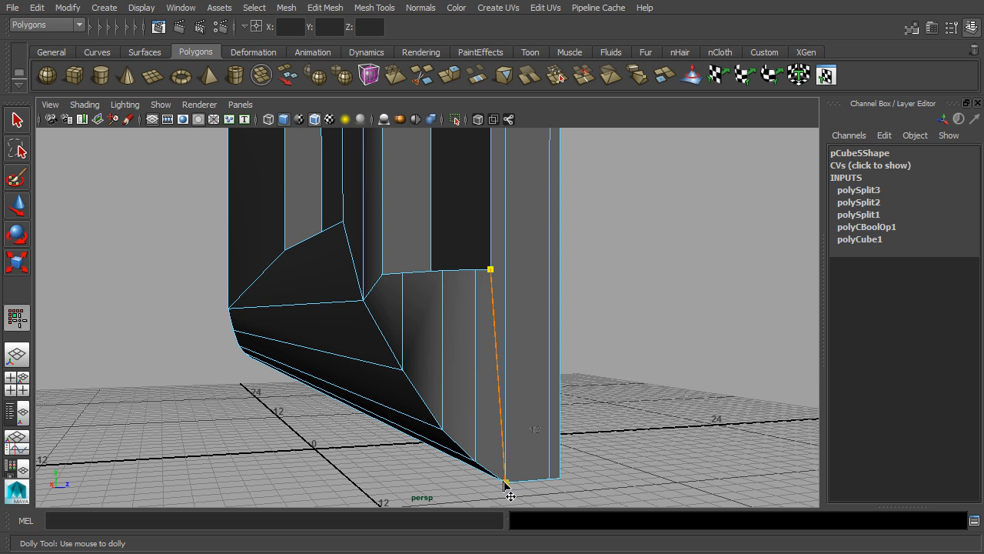
key("Return")
left_click_drag(579, 435, 562, 325, "alt")
key("q")
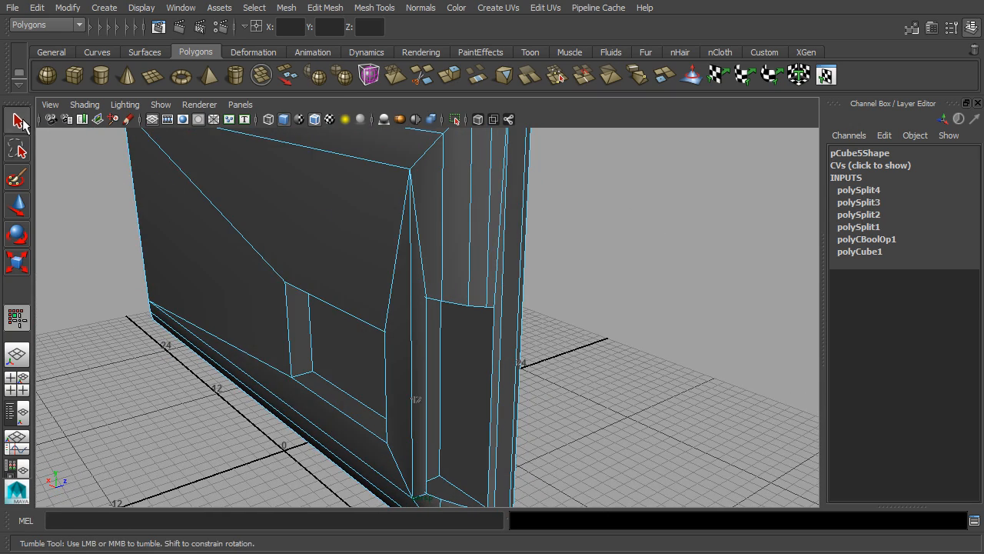
right_click_drag(311, 188, 347, 171)
left_click(421, 192)
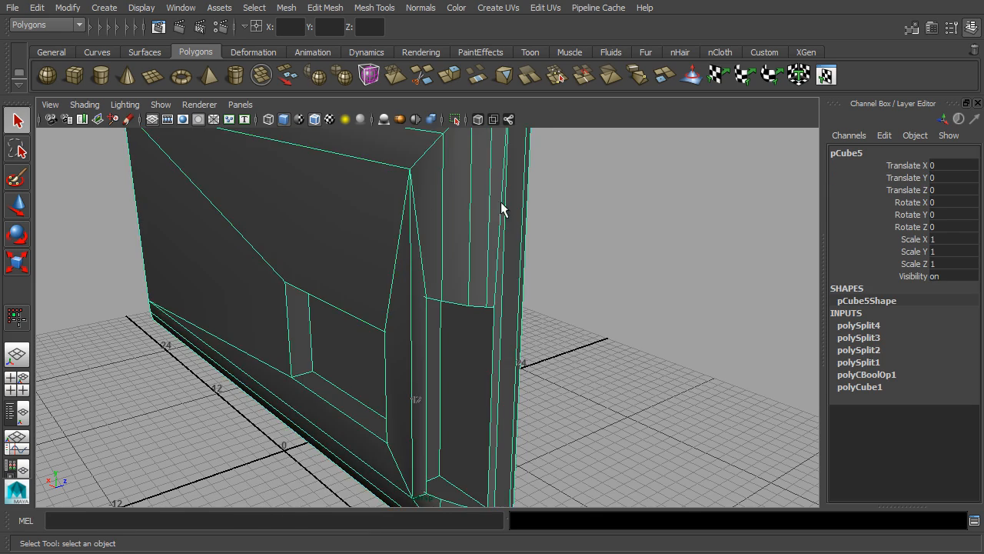
scroll(477, 204, "down", 5)
left_click_drag(503, 204, 625, 246, "alt")
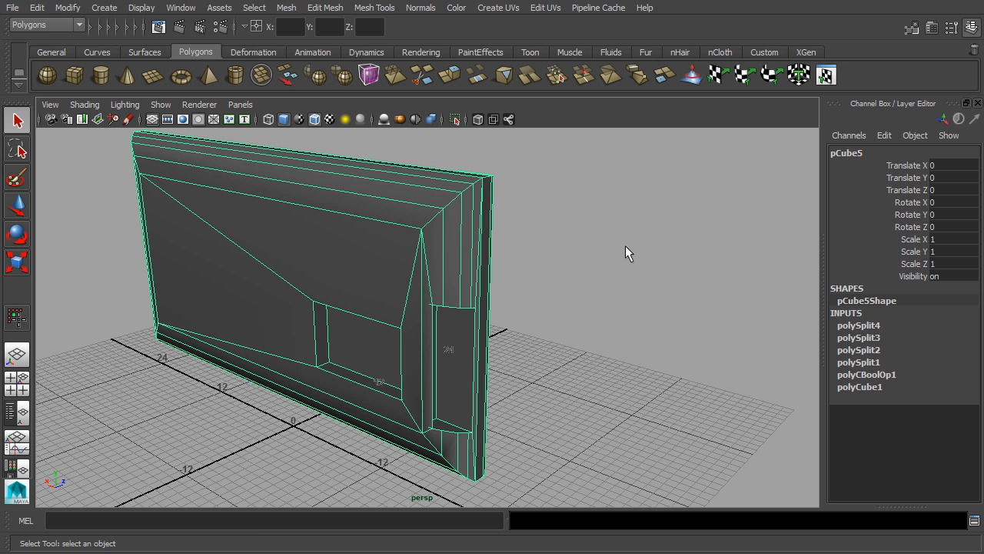
Delete all construction history from the frame.
left_click(37, 7)
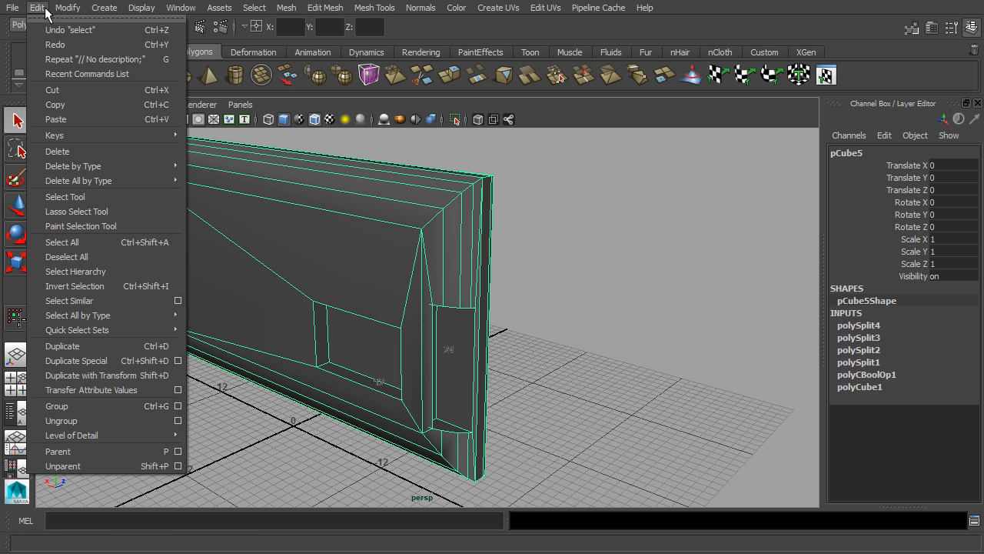
mouse_move(75, 166)
left_click(205, 175)
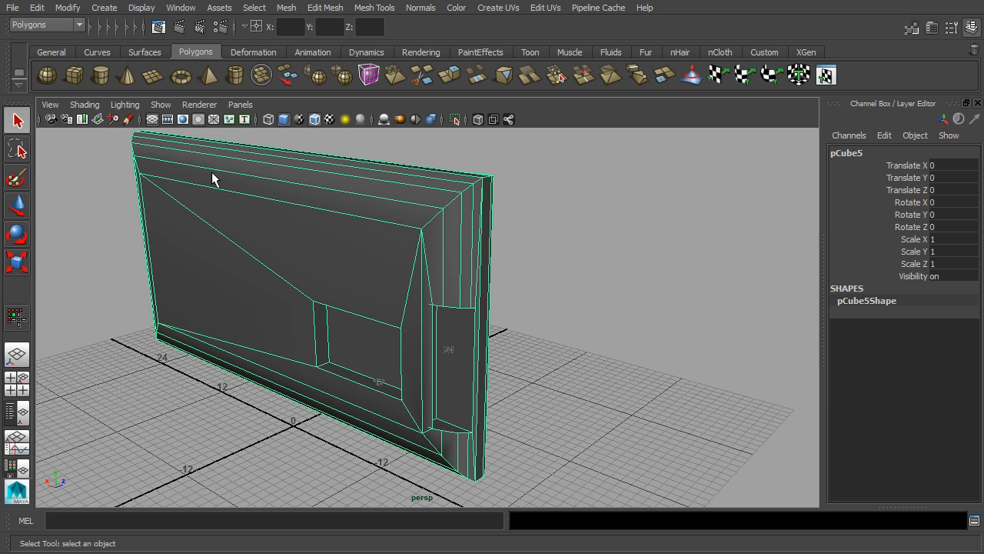
left_click_drag(592, 318, 687, 250, "alt")
Deselect the frame and save the scene as the next version, tv.0003.ma.
left_click(323, 257)
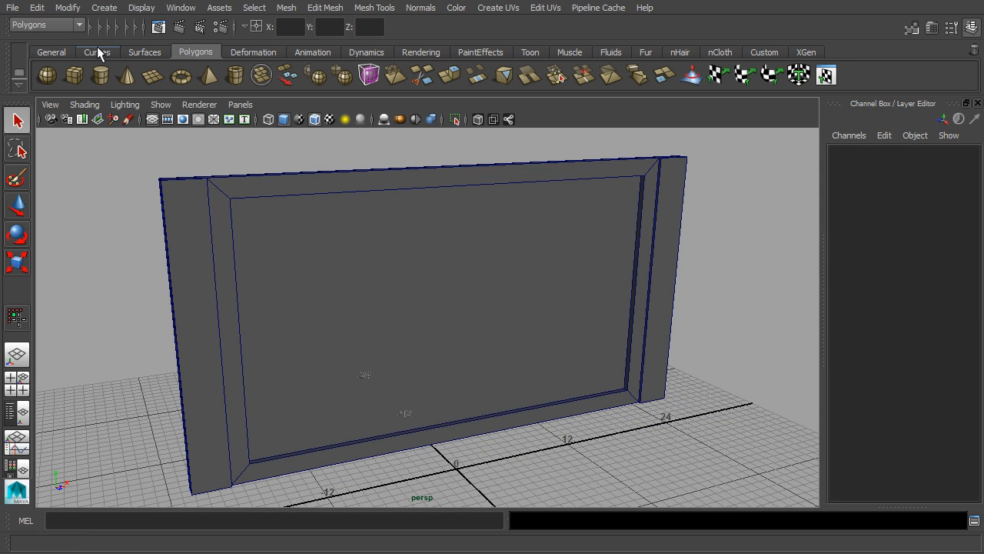
left_click(13, 8)
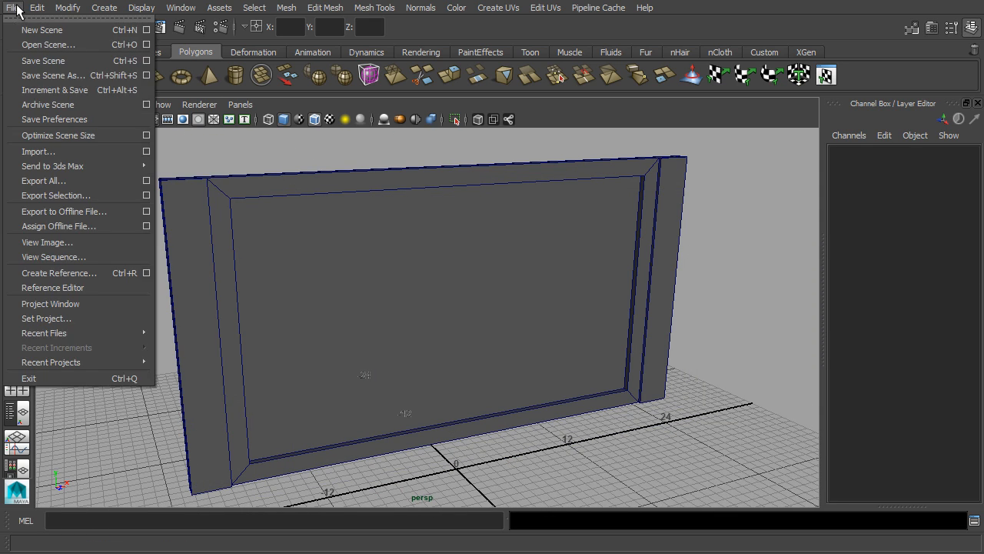
left_click(35, 90)
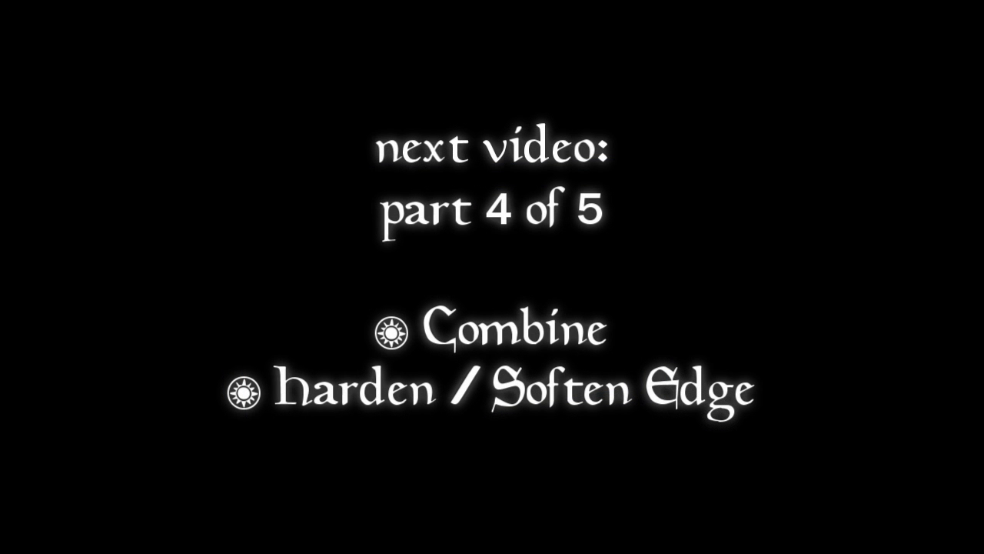